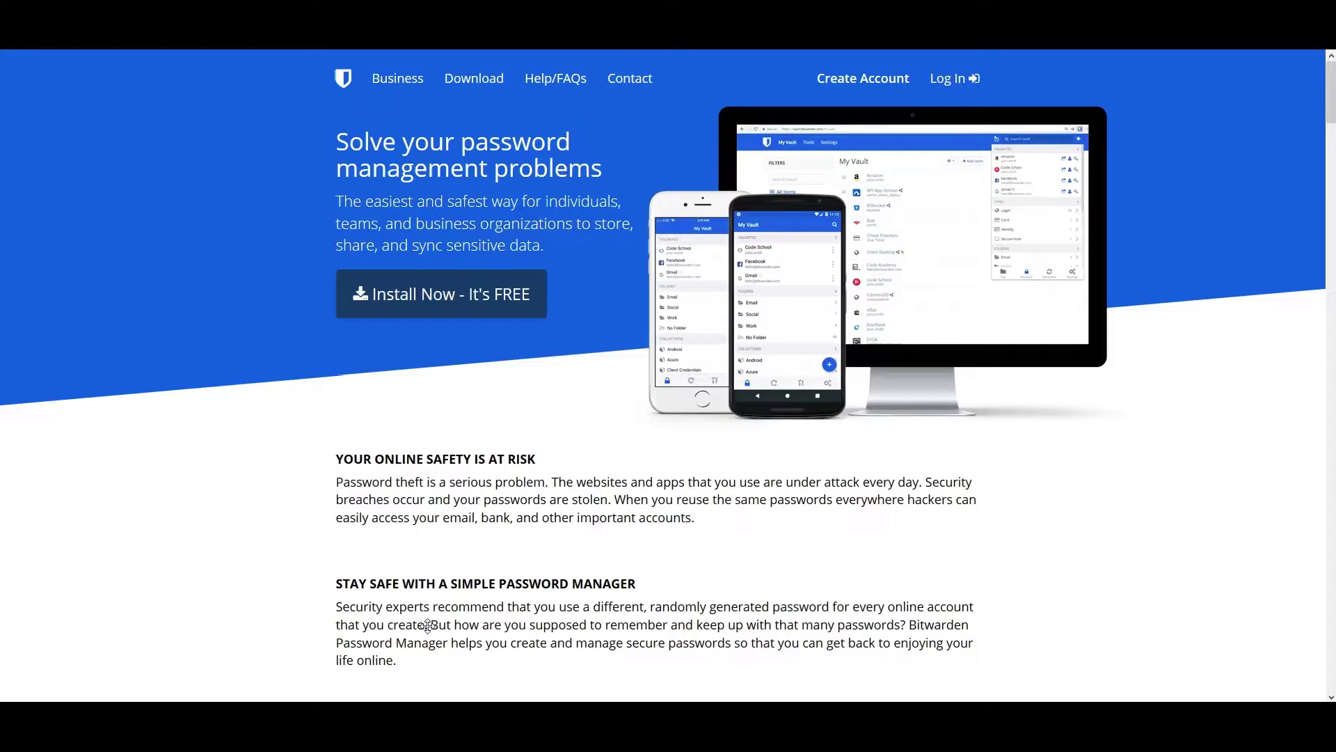
Step: Look through the Bitwarden homepage sections on device support, open source code, self-hosting and community
scroll(278, 464, down, 10)
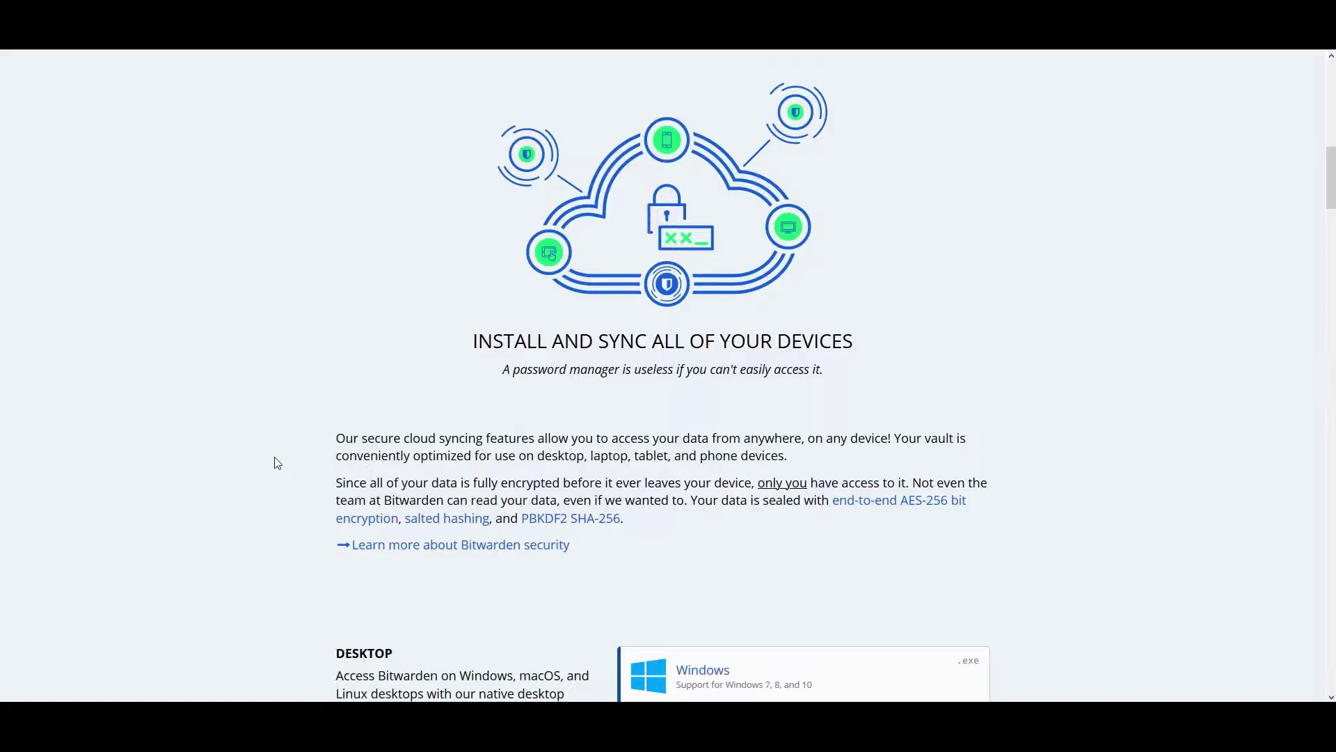
scroll(278, 463, down, 7)
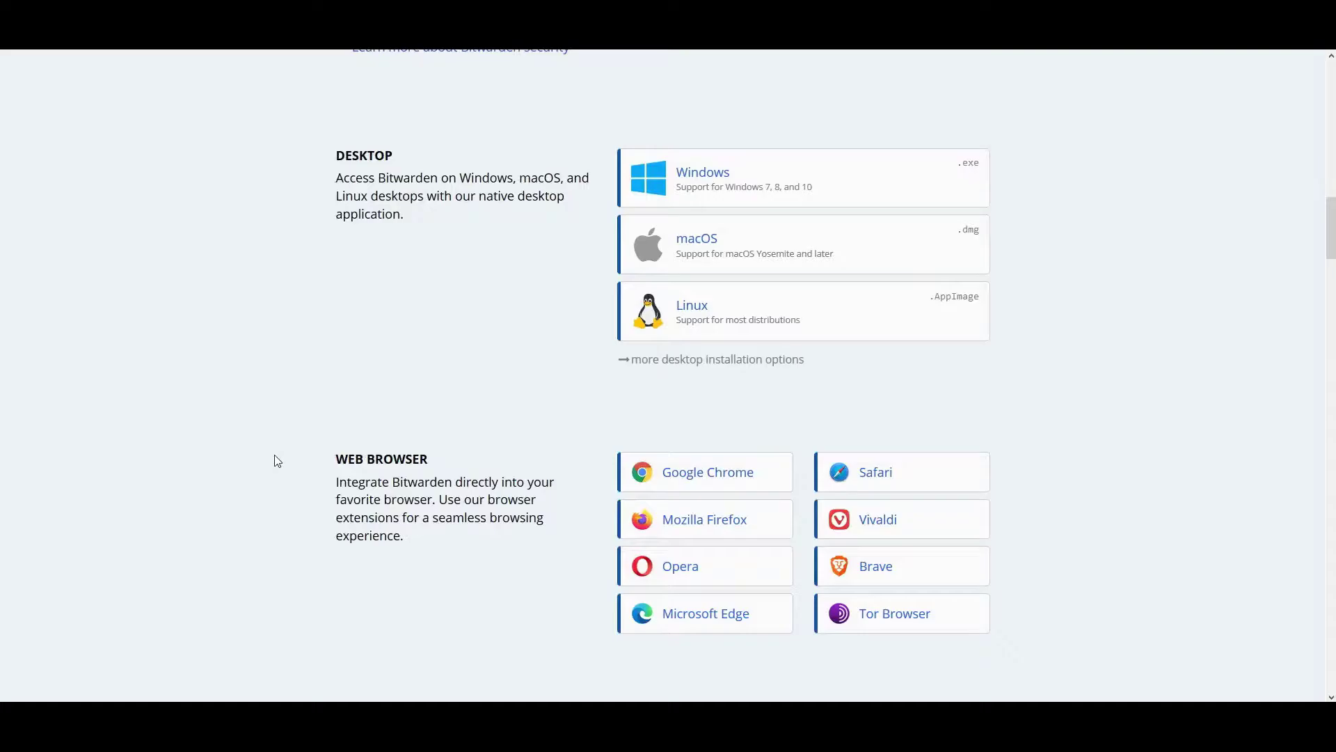
scroll(278, 461, down, 18)
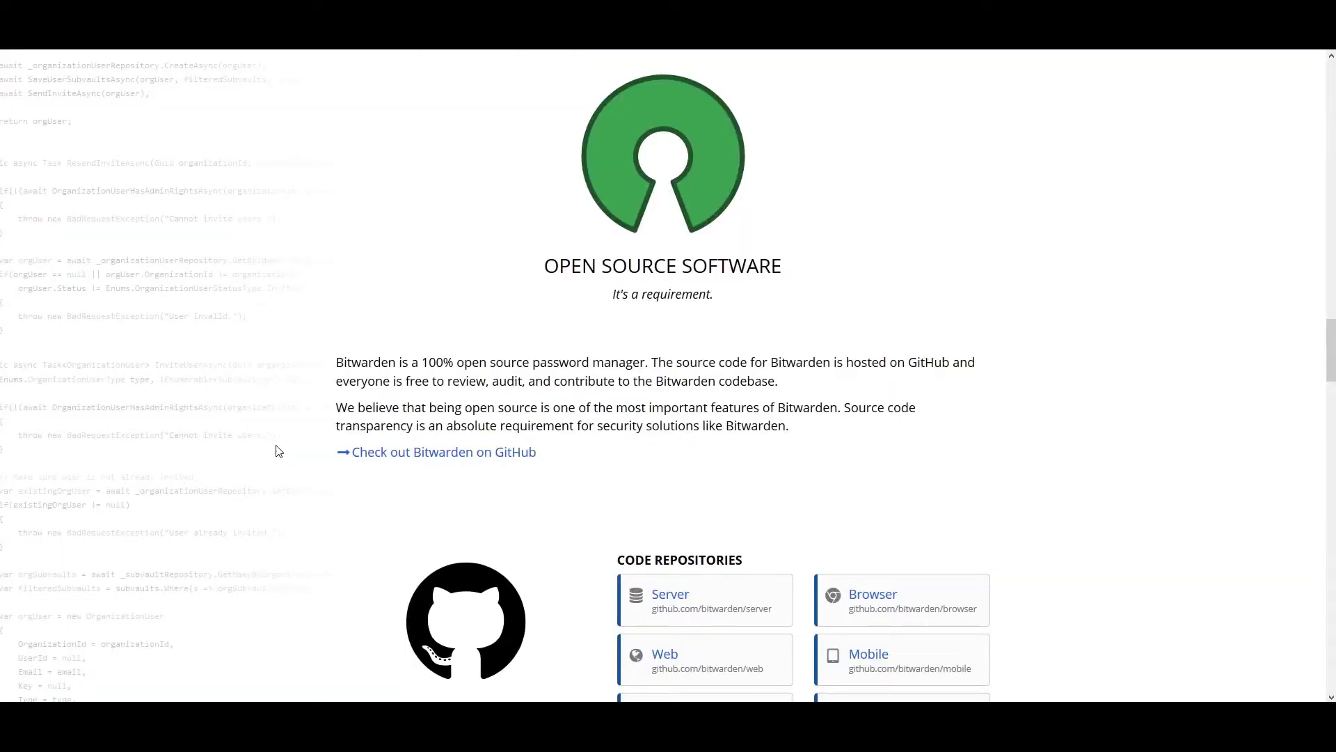
scroll(277, 451, down, 9)
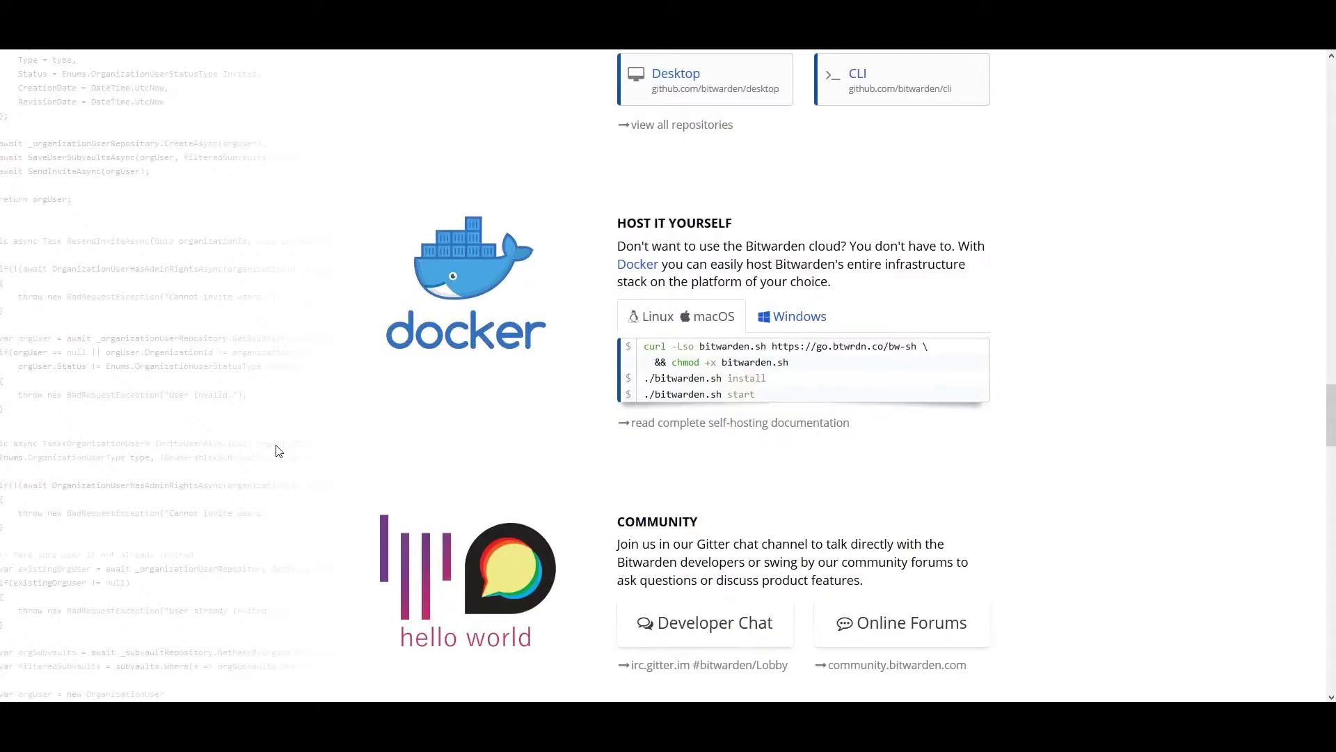
middle_click(427, 626)
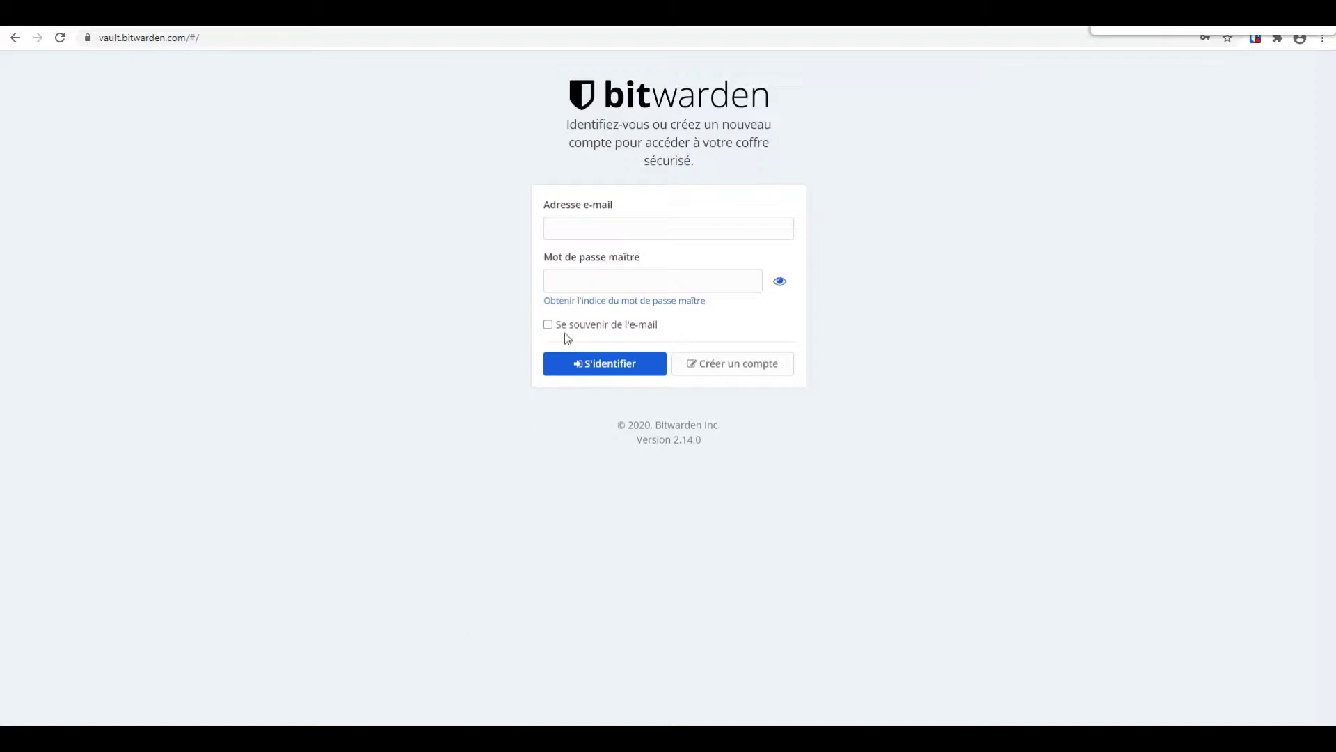
Step: Log in to the web vault with the account's e-mail address and master password
click(595, 233)
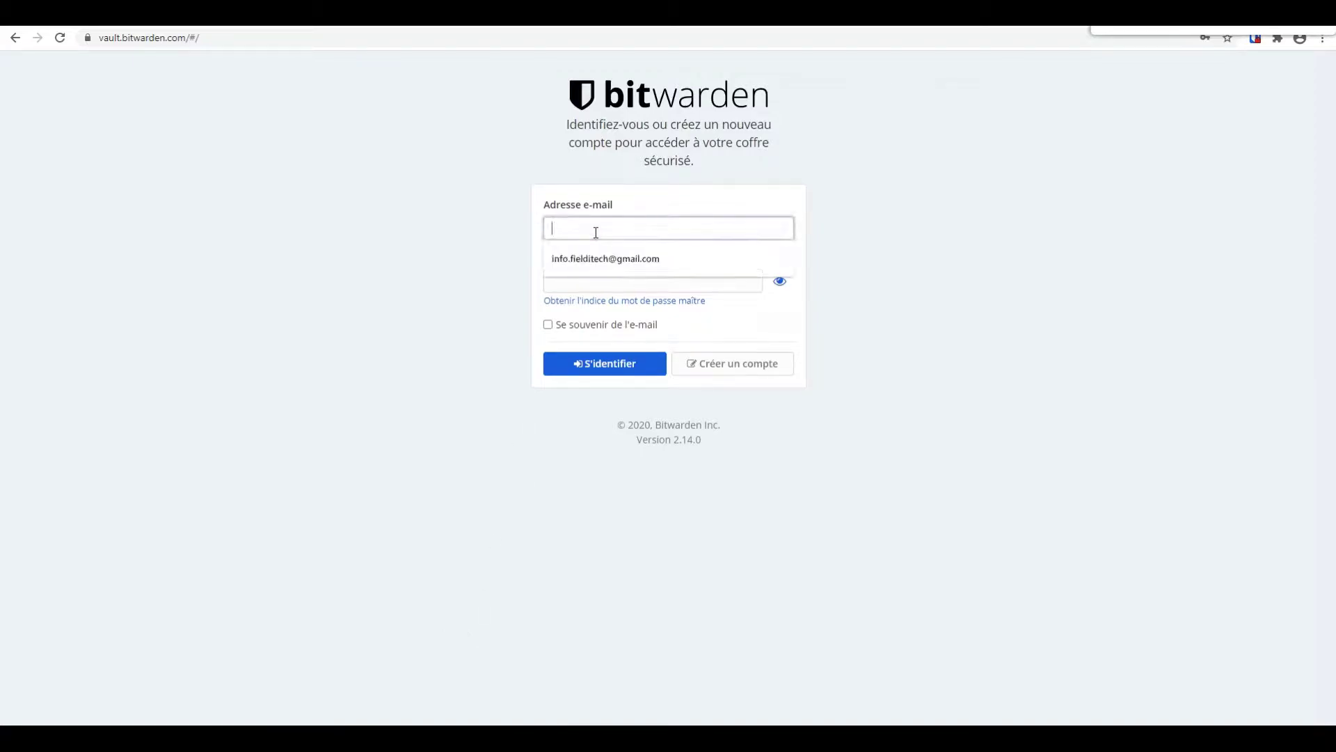
click(605, 264)
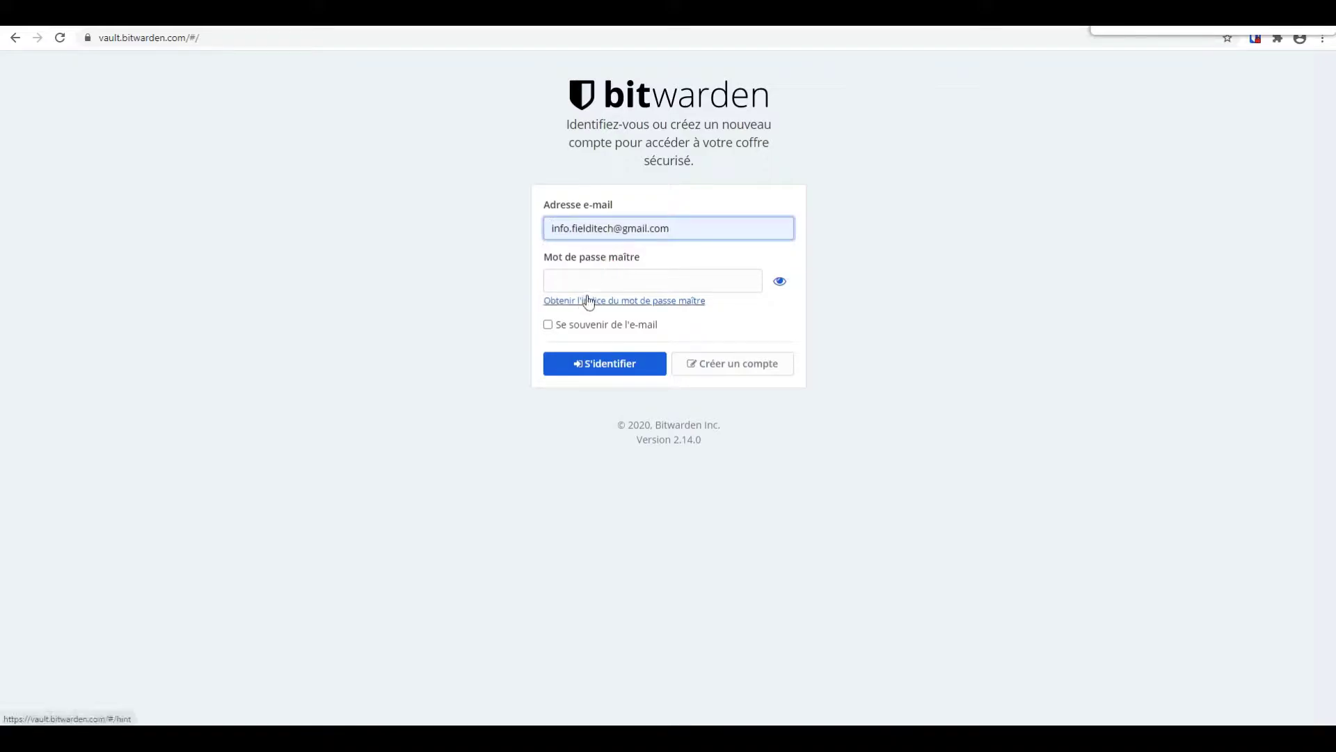
click(607, 281)
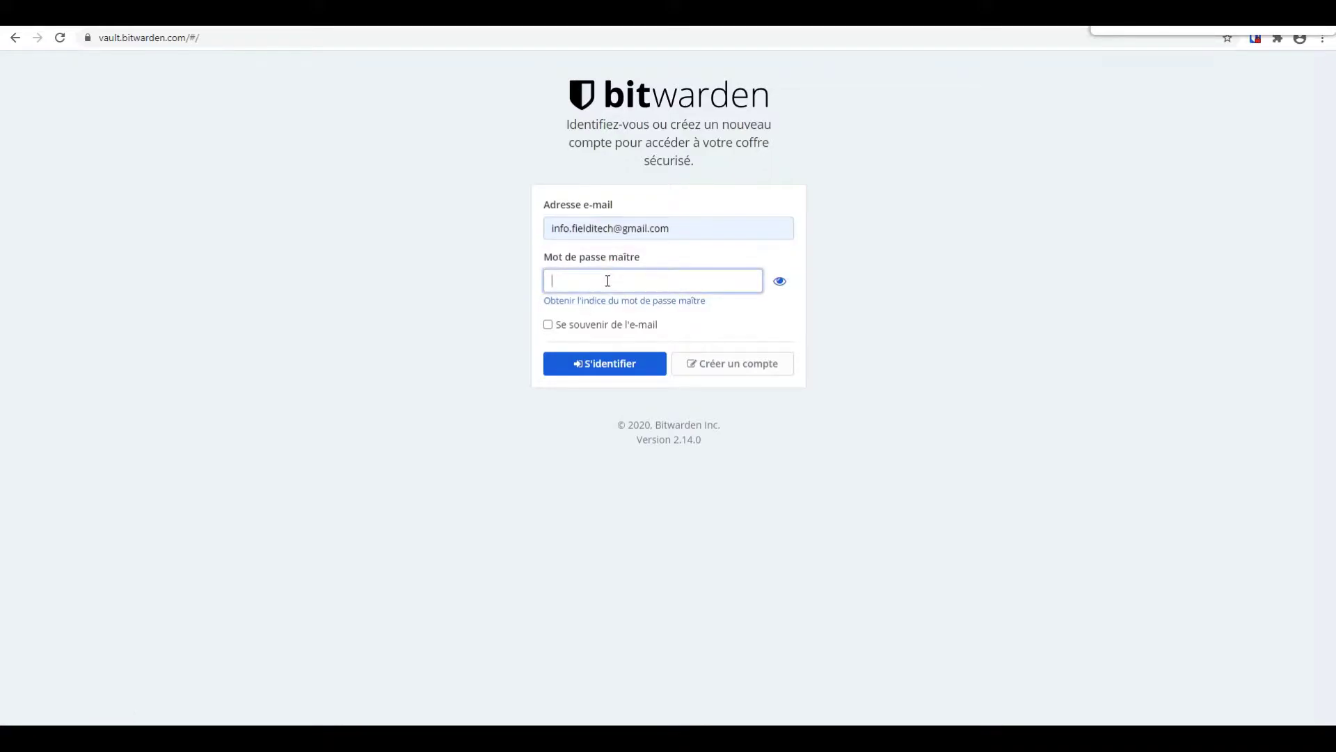
key(ctrl+v)
click(601, 363)
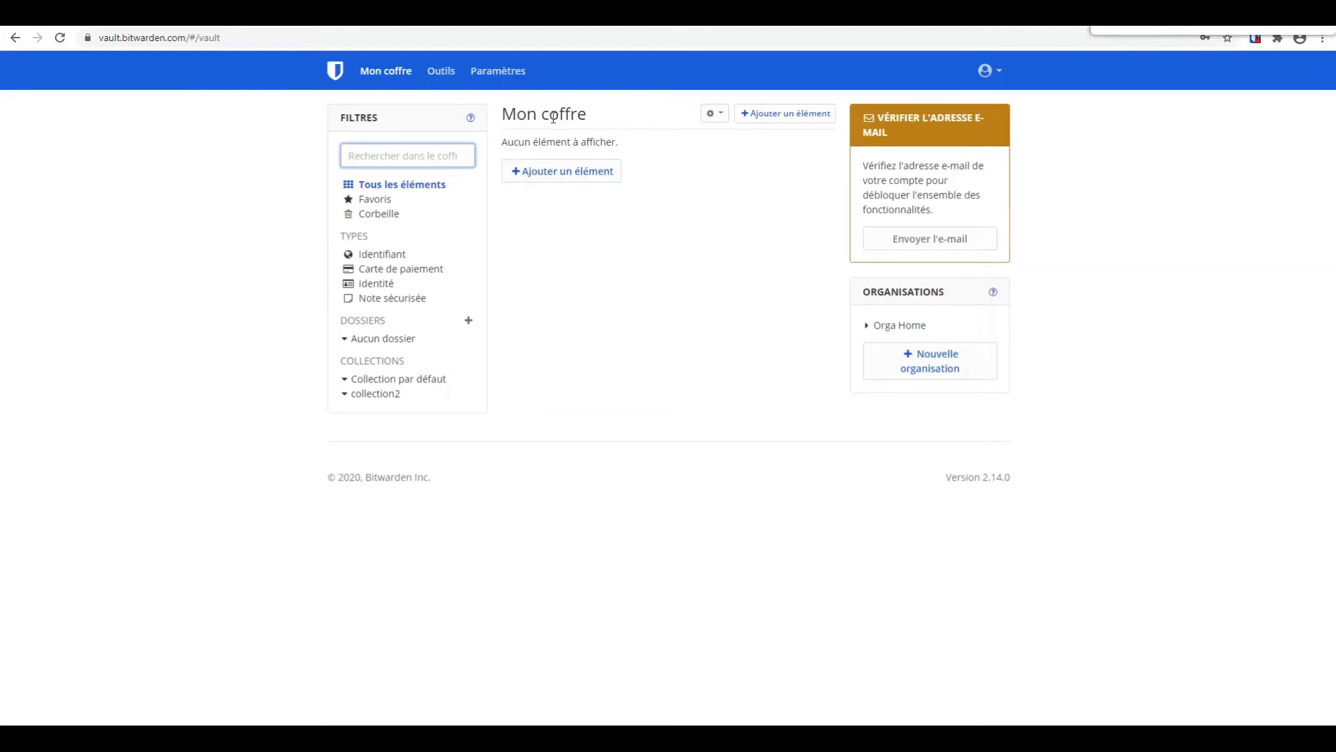
Step: Start adding a new vault item and review the available item types, keeping Identifiant
click(556, 170)
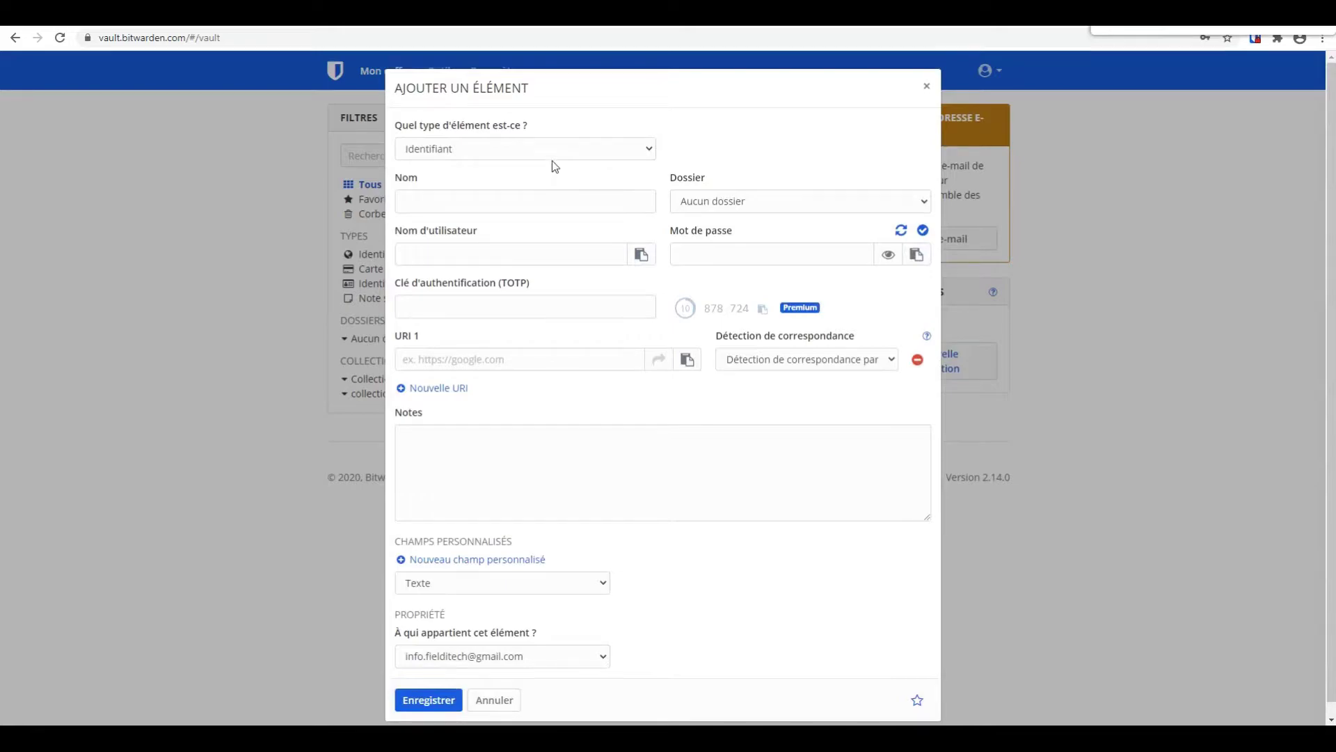
click(556, 152)
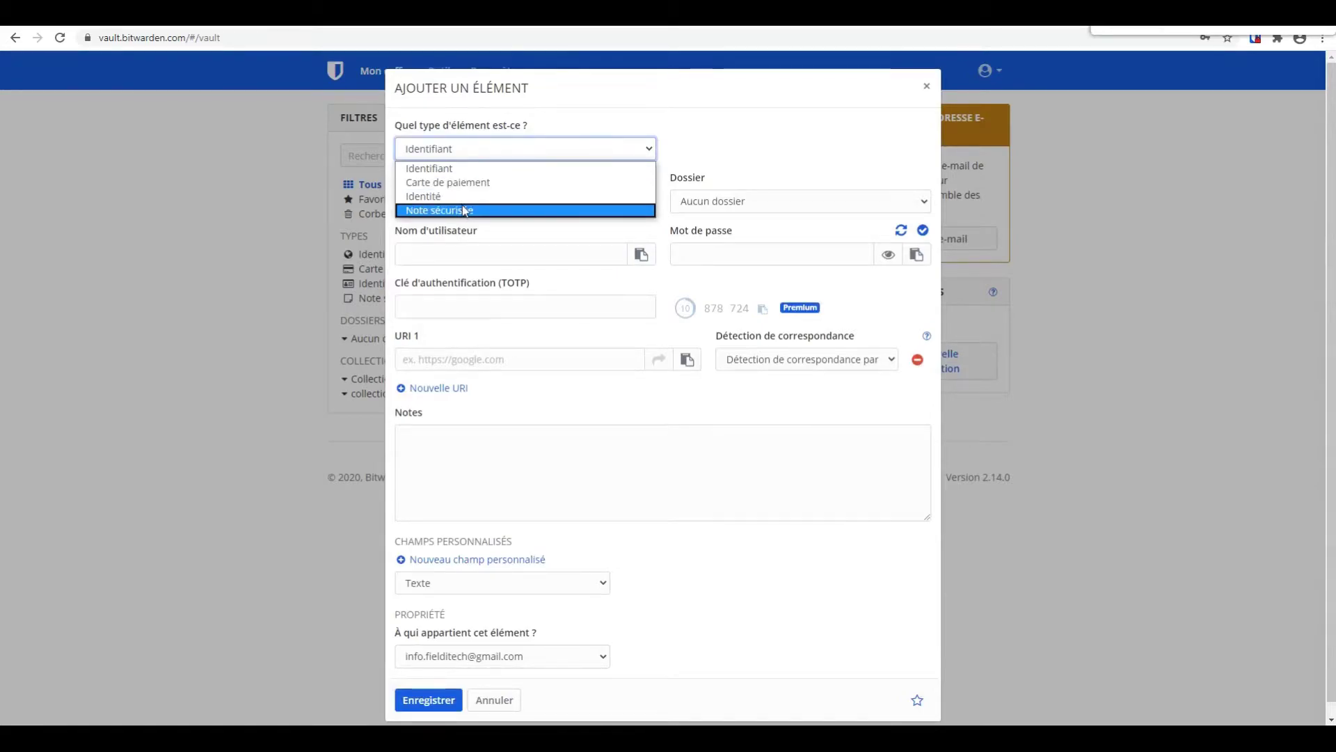
click(673, 119)
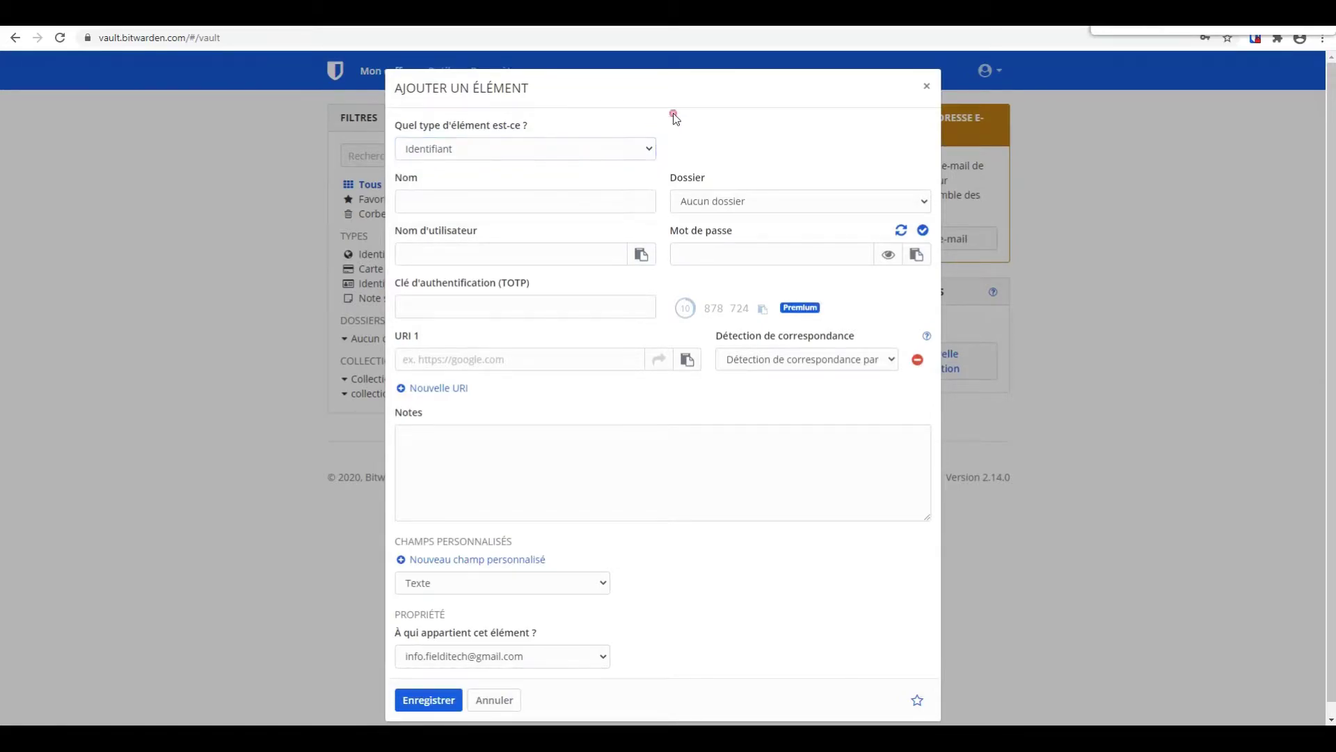
click(564, 148)
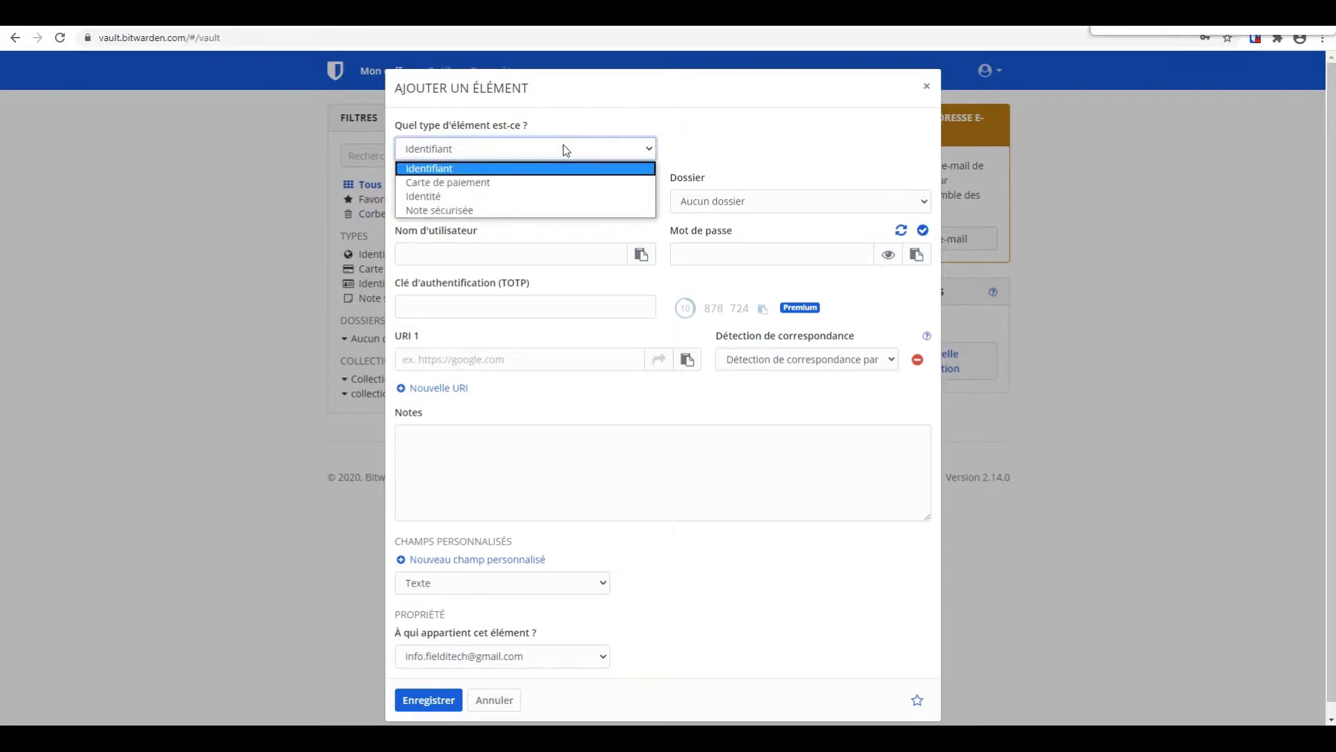
click(708, 162)
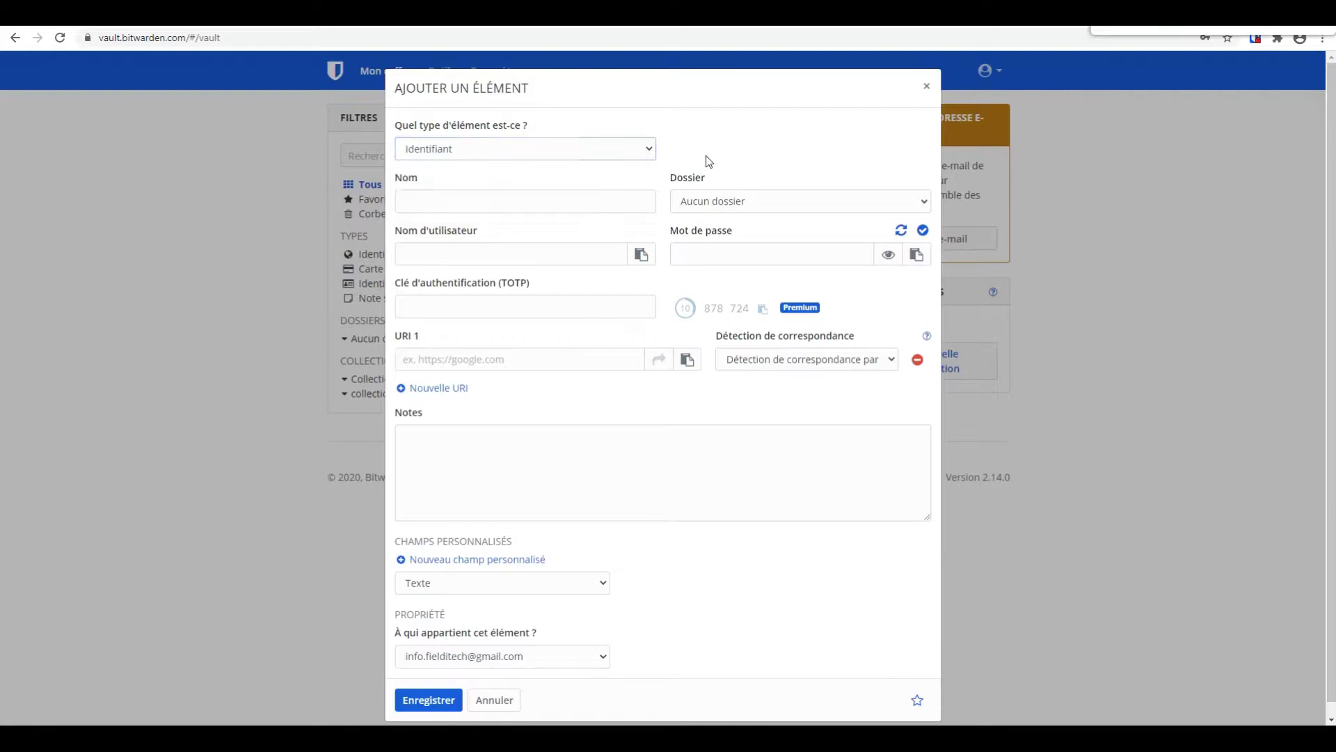
Step: Preview the Carte de paiement item type's fields, and switch the type back to Identifiant
click(453, 256)
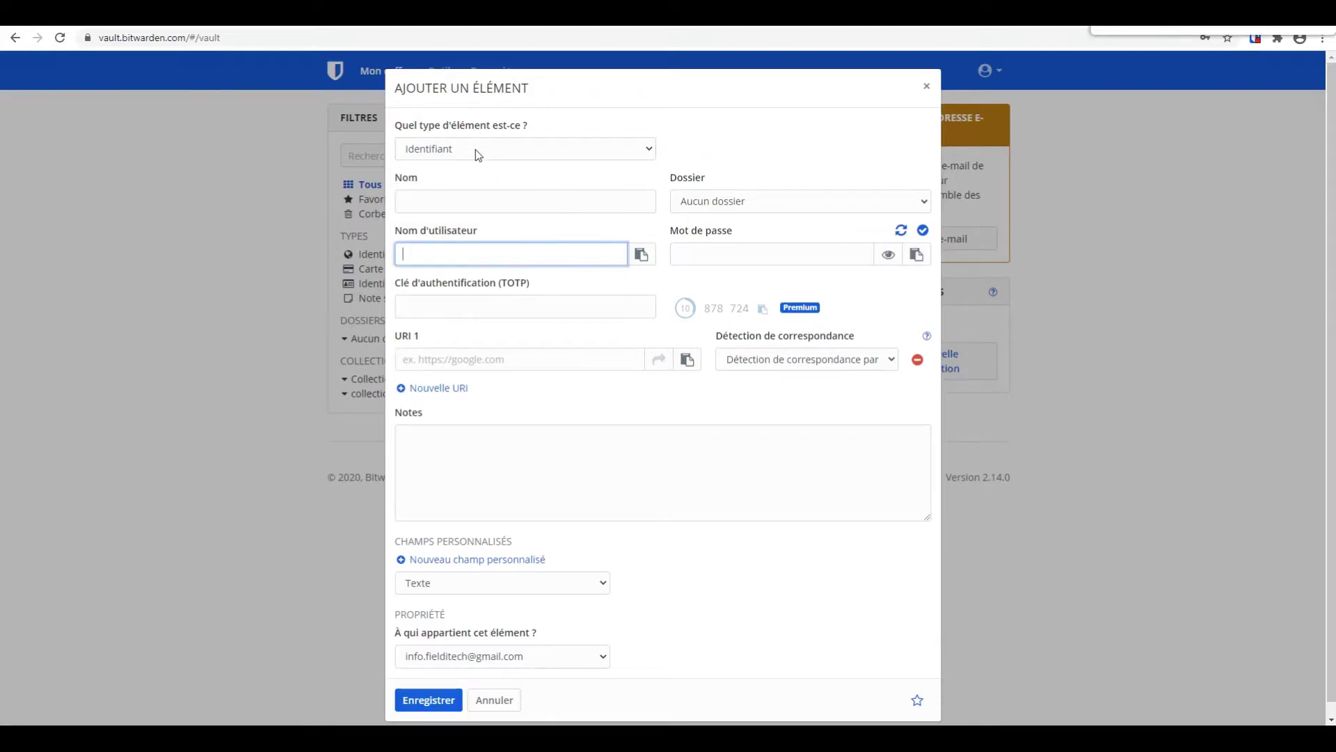
click(479, 154)
click(463, 179)
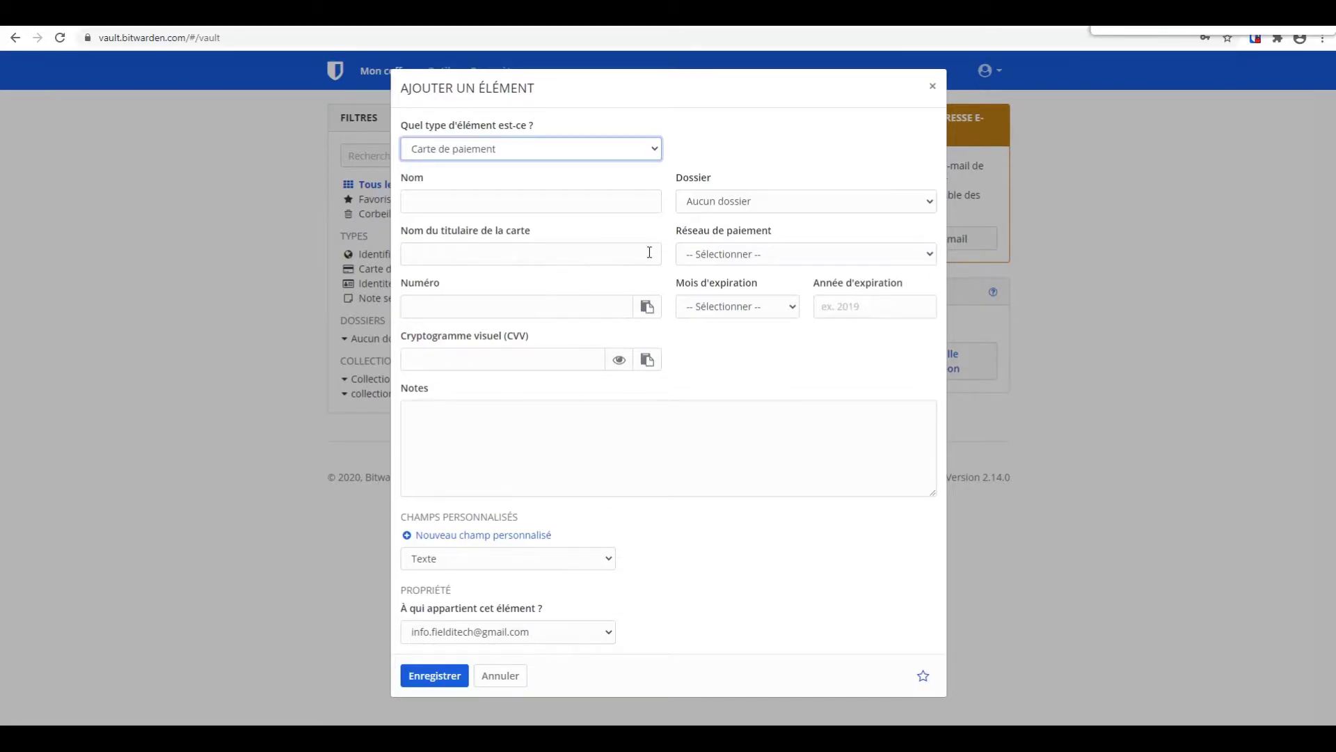
click(486, 155)
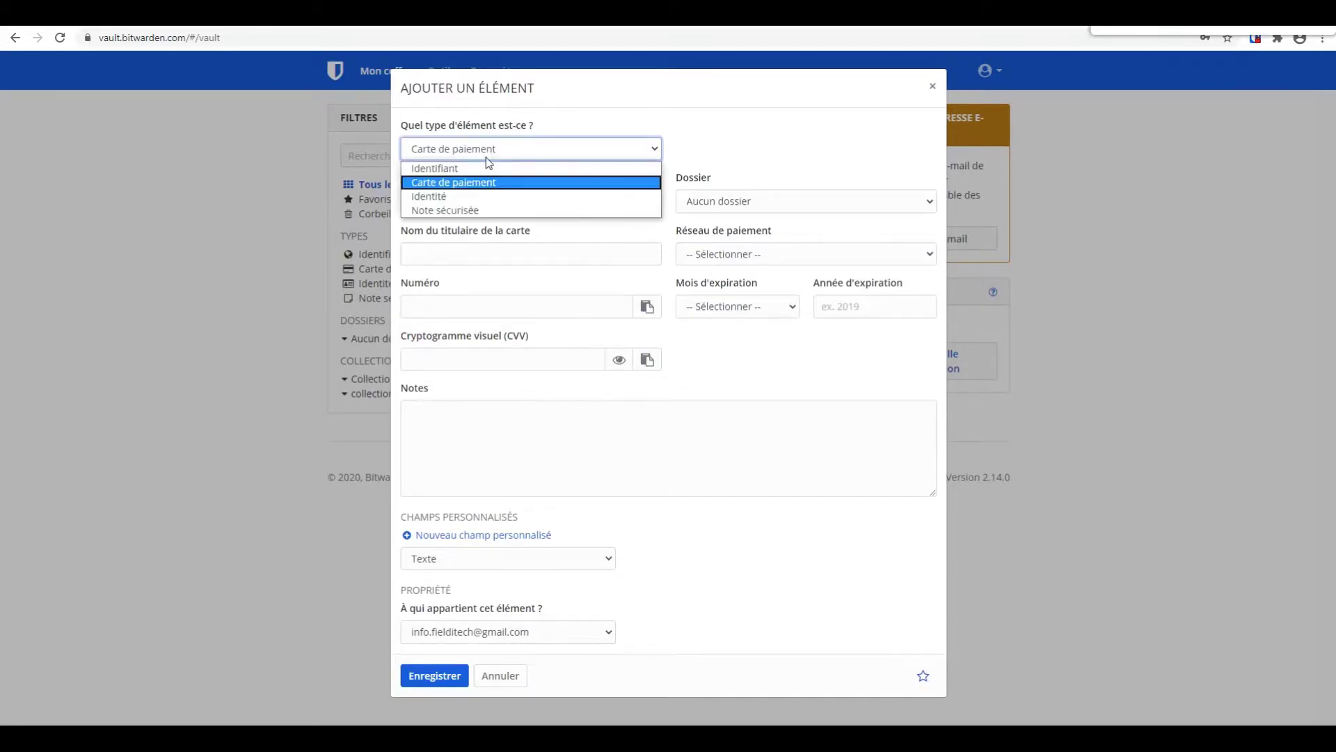
click(471, 169)
Step: Name the new item "testnom" and set its username to "login"
click(486, 200)
text(testnom)
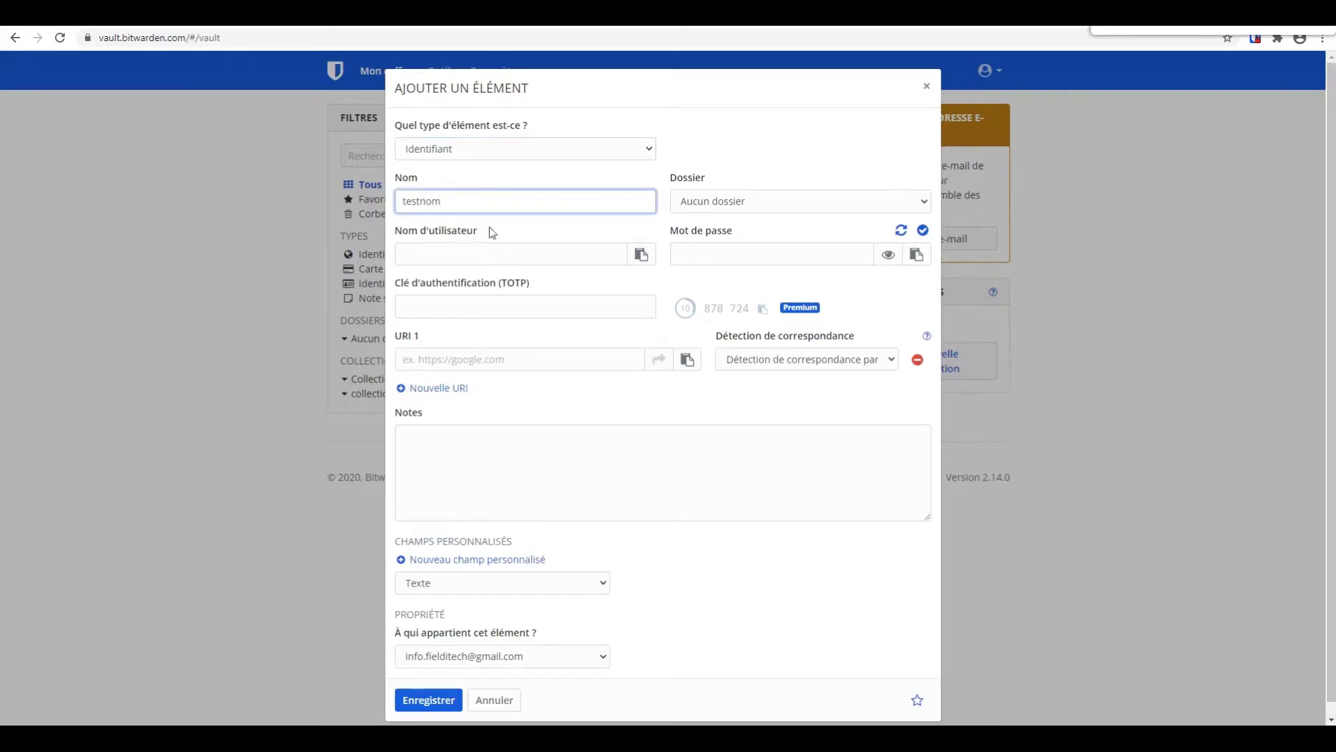
click(499, 257)
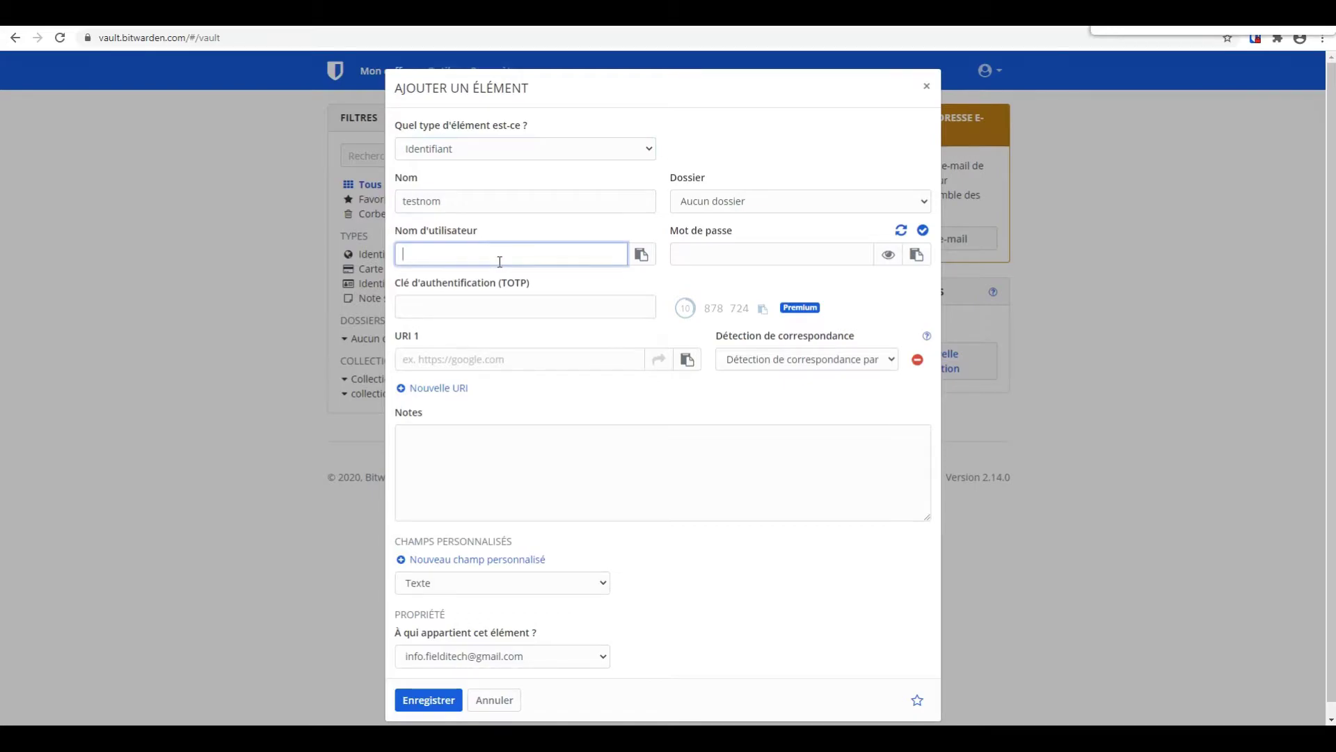
text(login)
Step: Generate a random password for the new item and reveal it in the password field
click(691, 253)
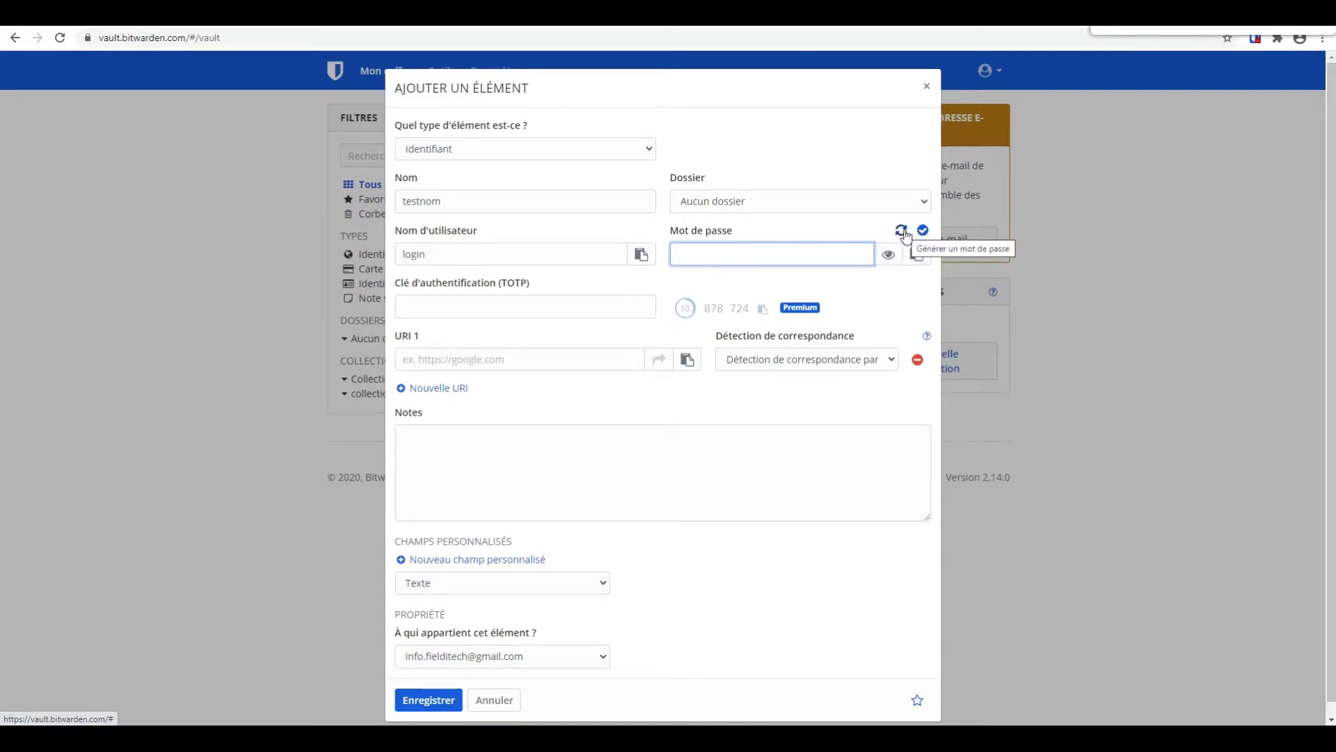
click(902, 231)
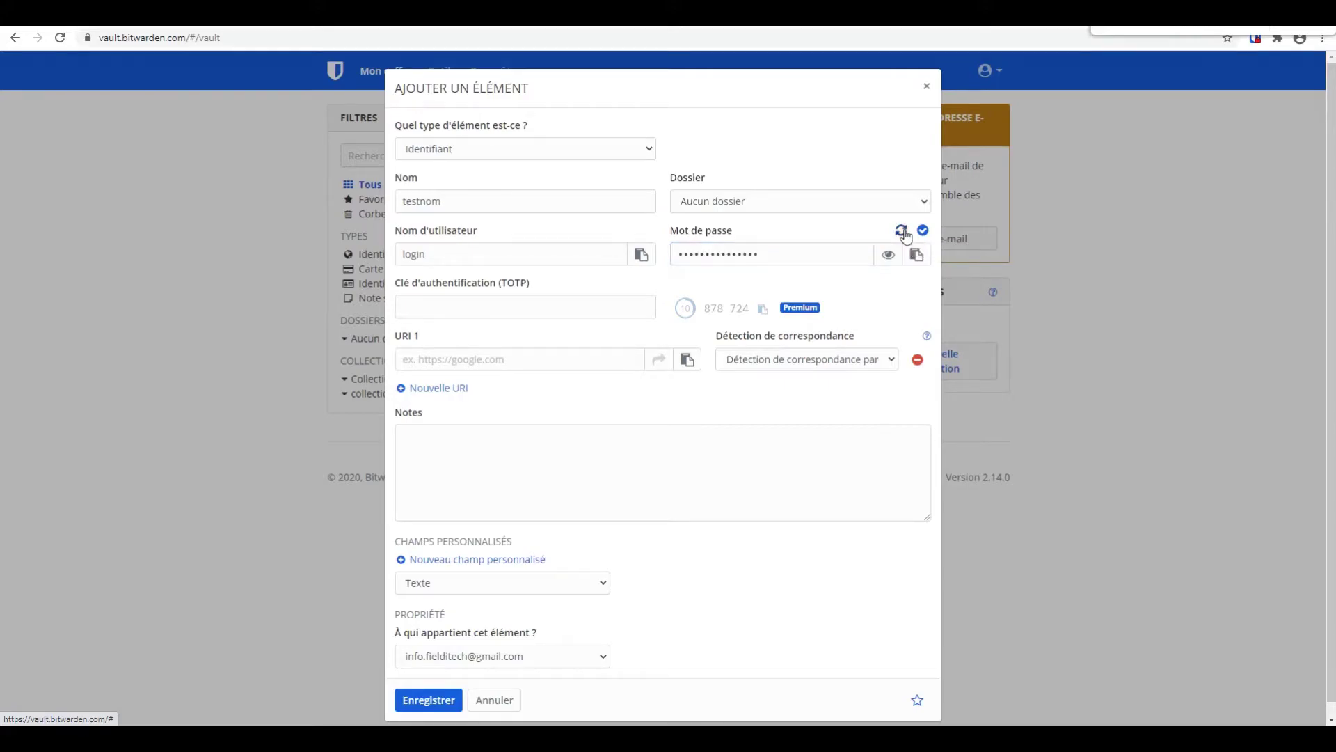
click(884, 254)
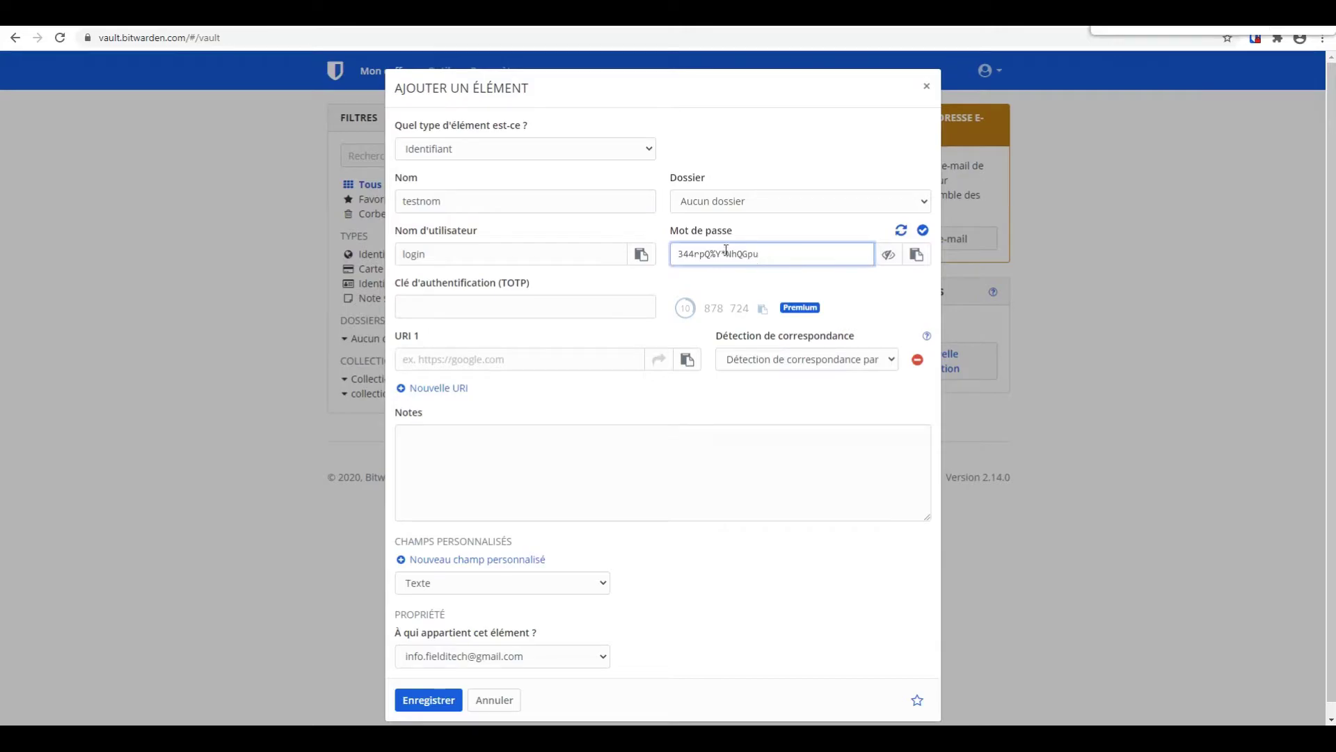
click(534, 301)
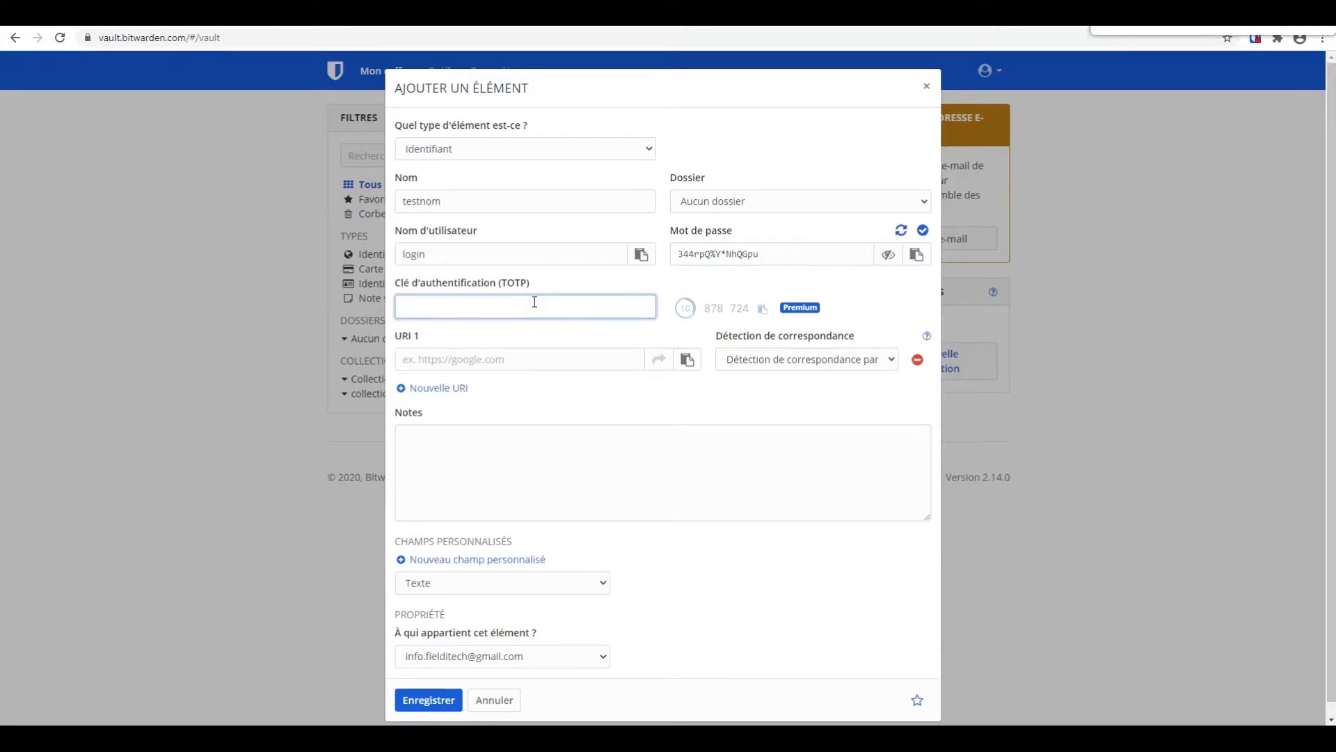
click(538, 352)
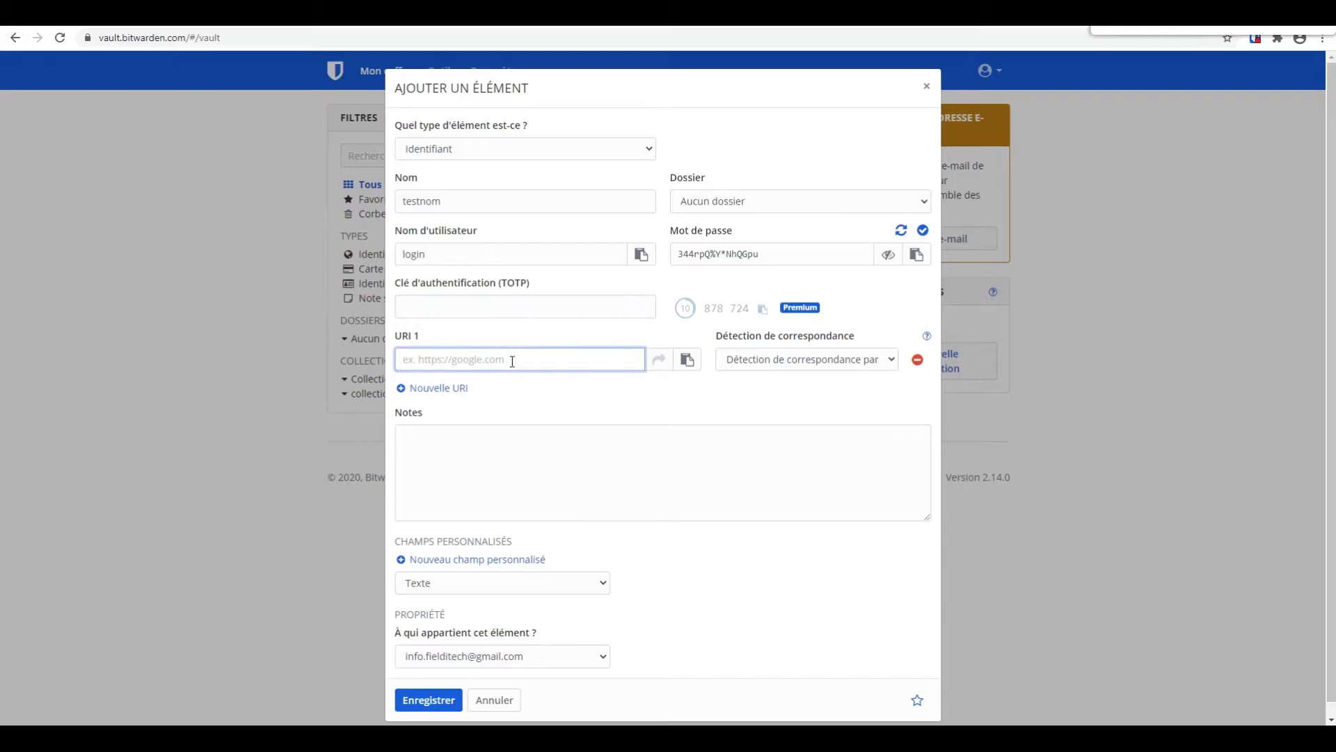
text(www.faceook.com)
click(617, 408)
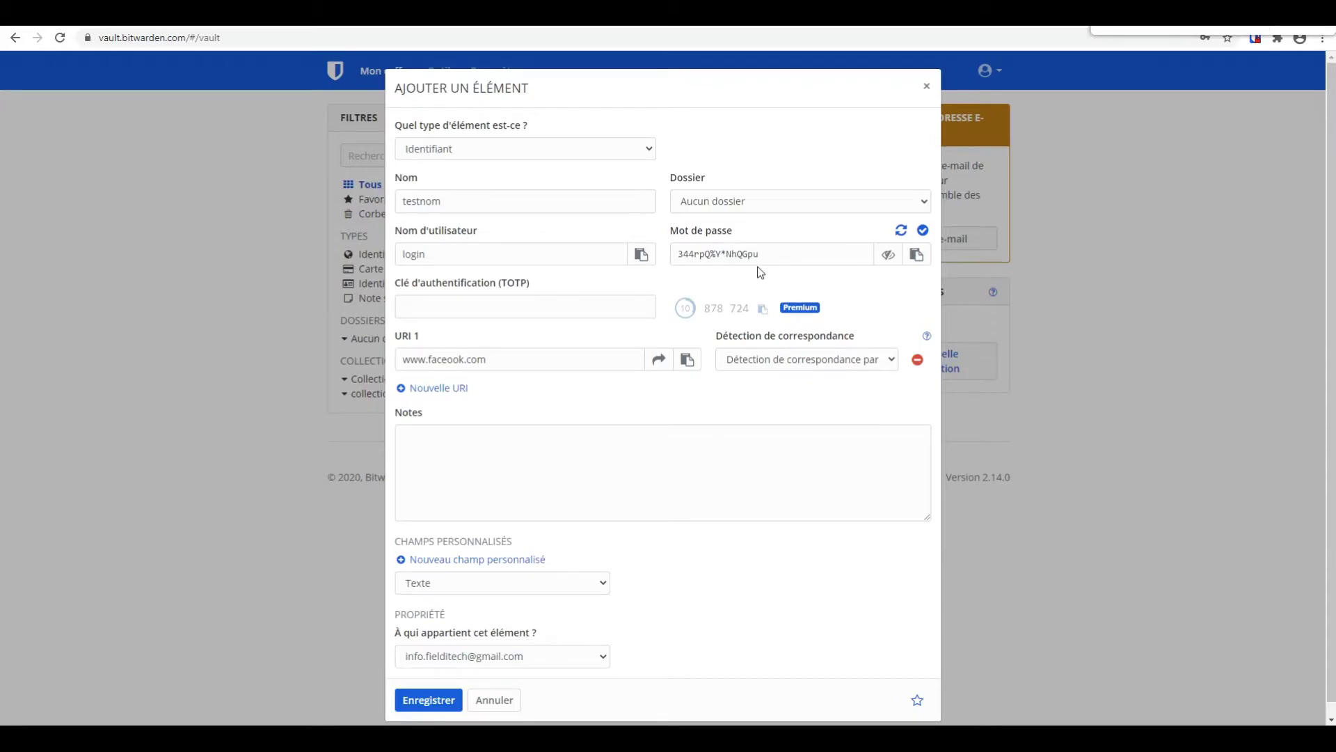
Step: Review the URI match detection options without changing the default, and go to the empty notes area
click(742, 359)
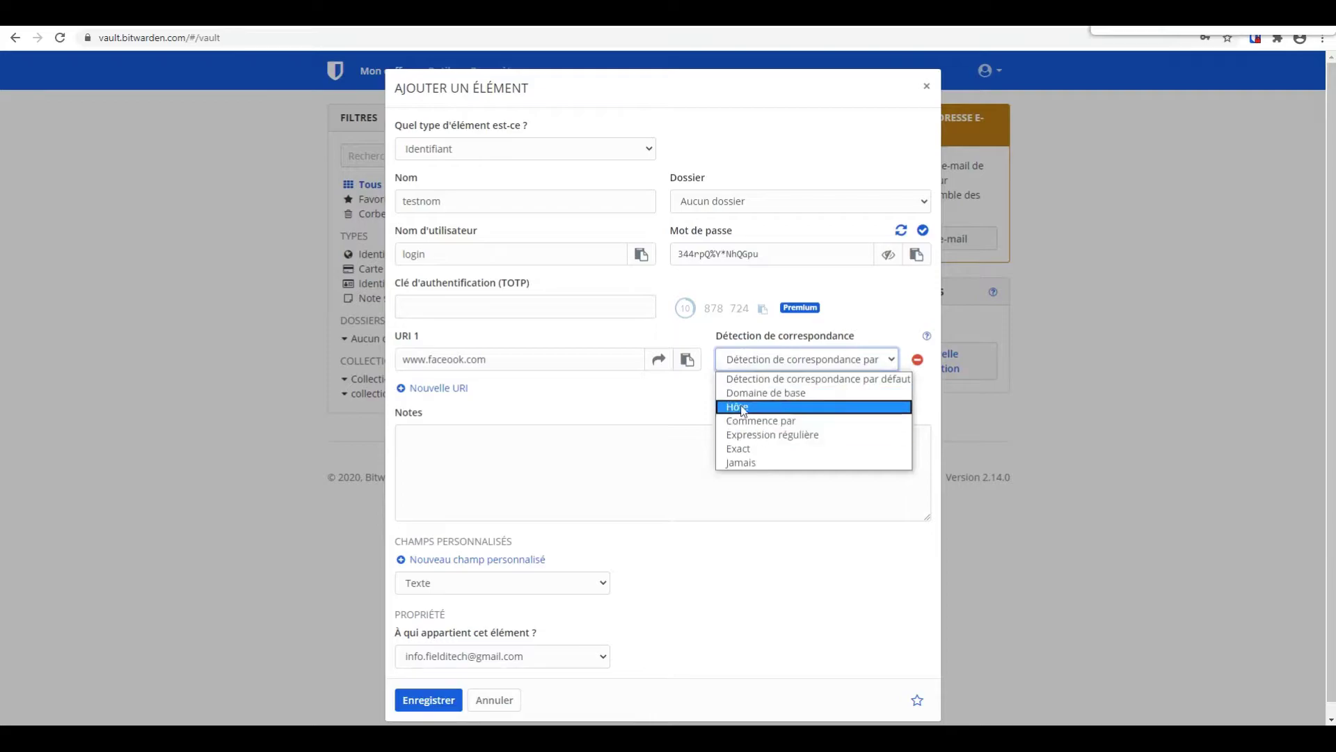
click(584, 394)
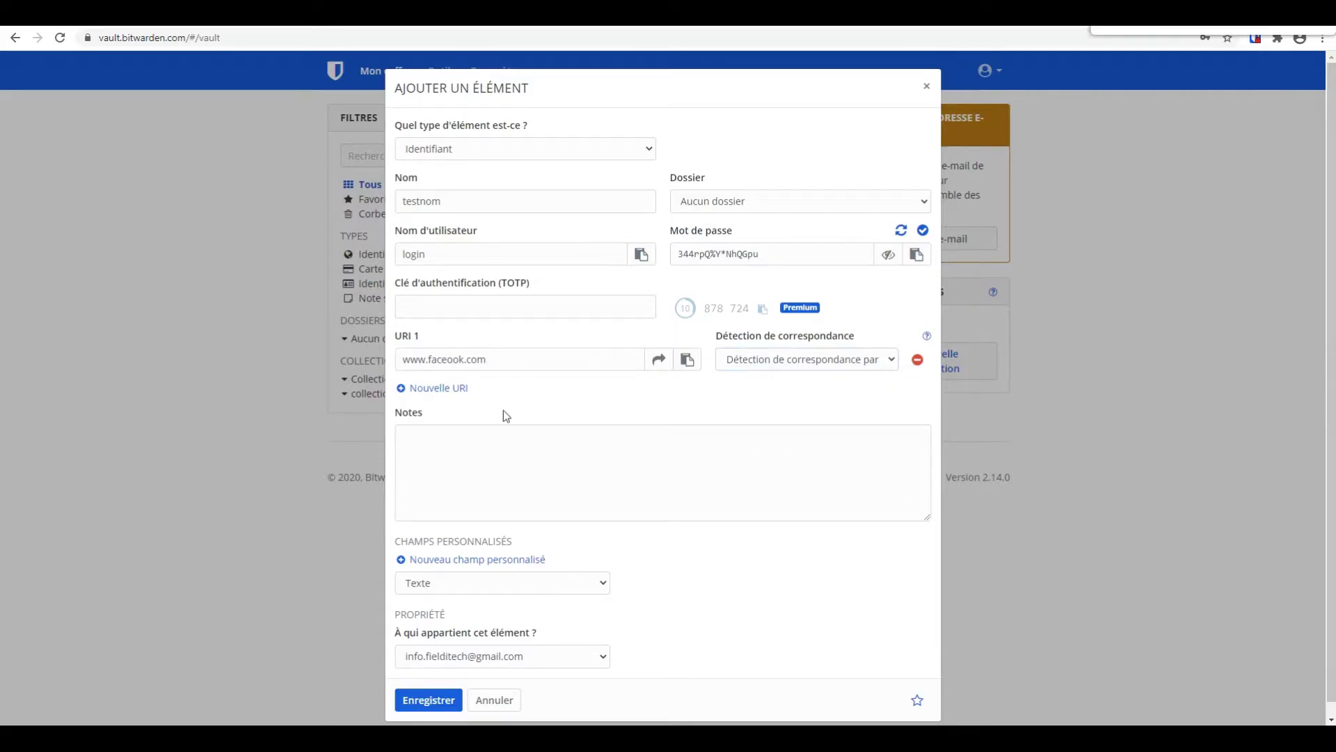
click(443, 458)
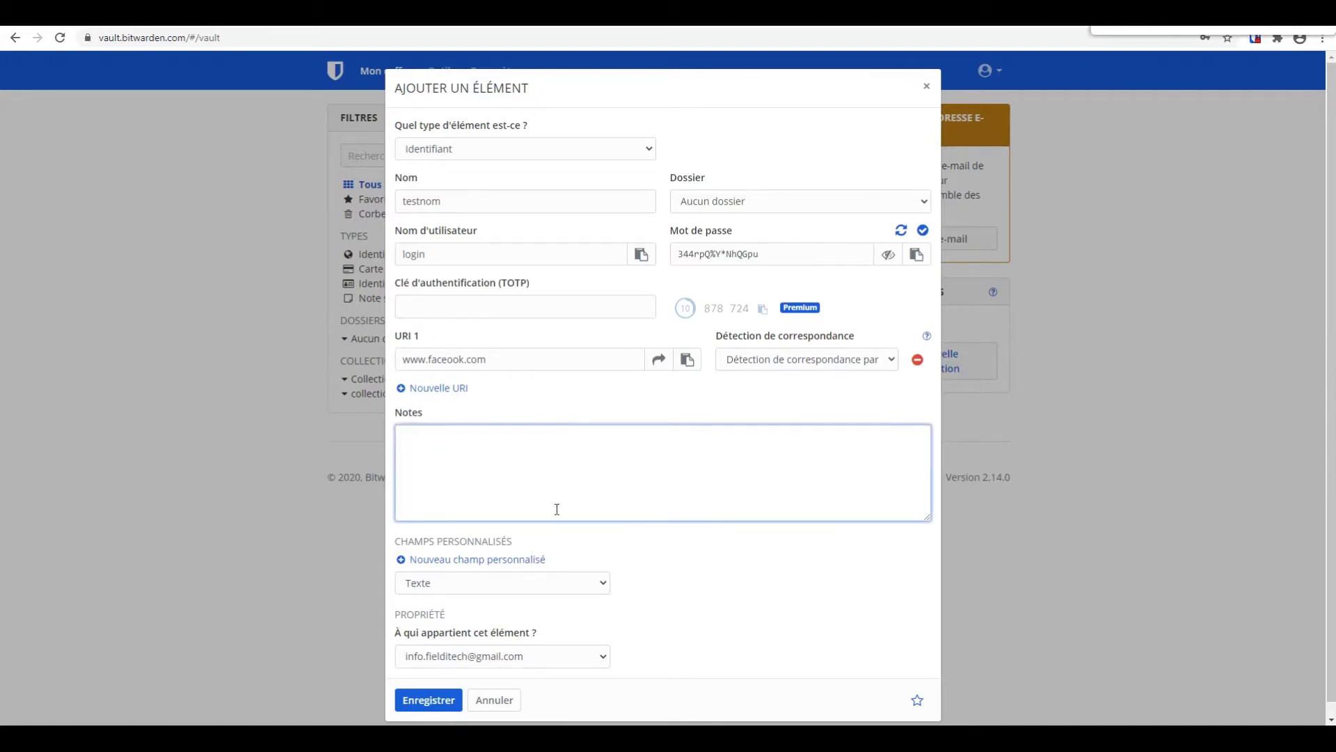
Step: Add a custom field of type Texte to the item, leaving its name and value empty
click(486, 589)
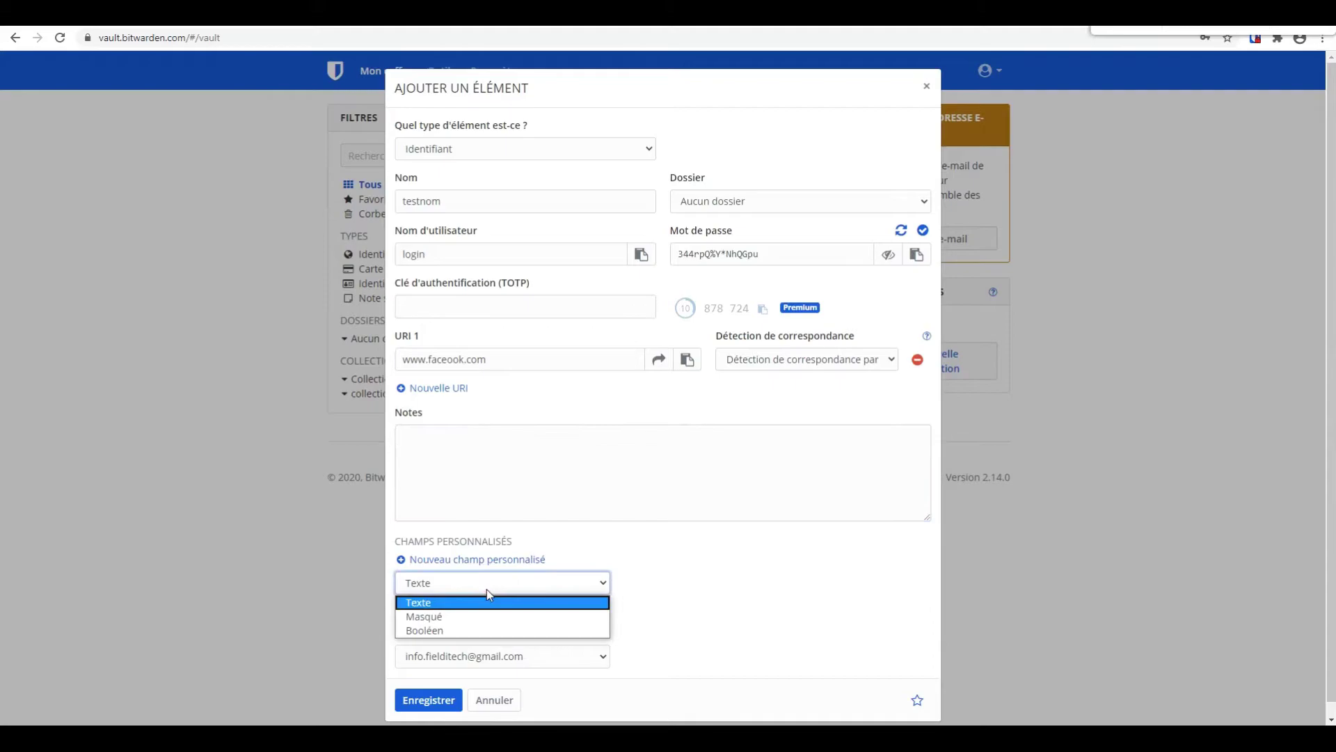
click(462, 601)
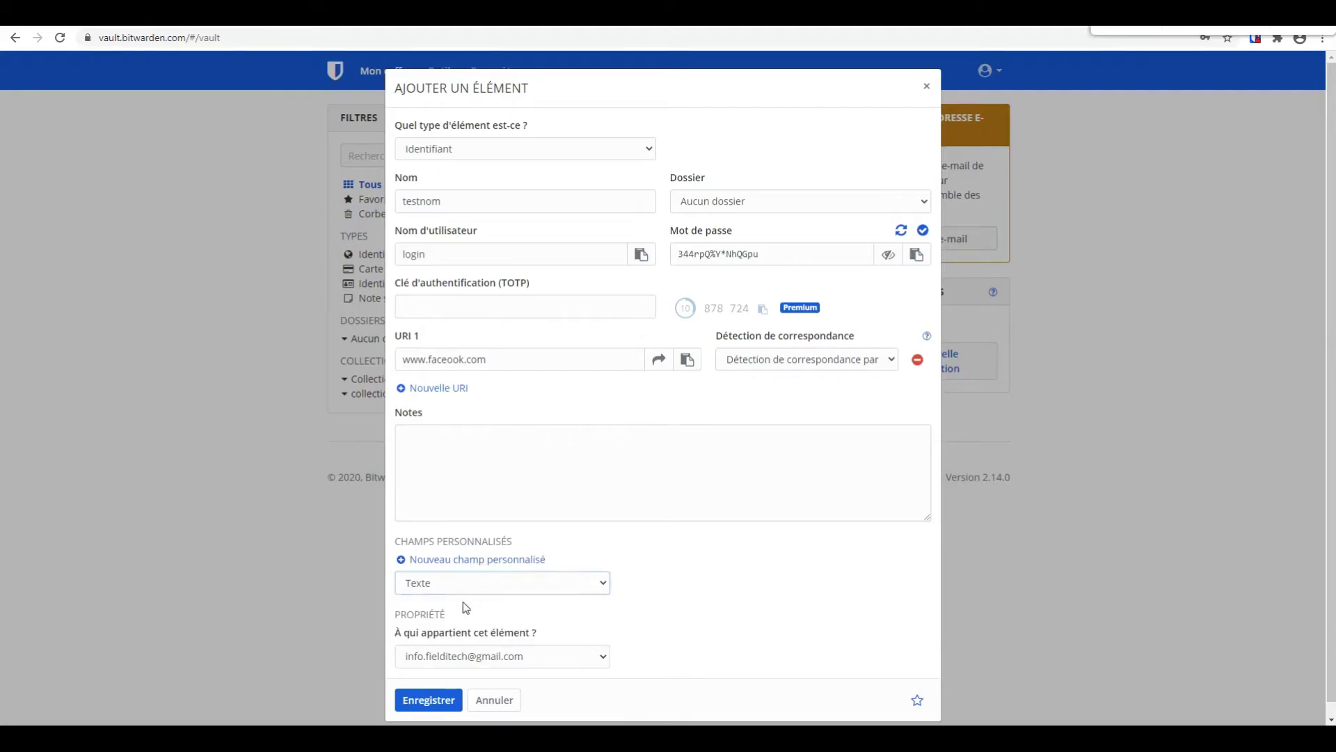
drag(466, 608, 478, 565)
click(470, 565)
click(669, 577)
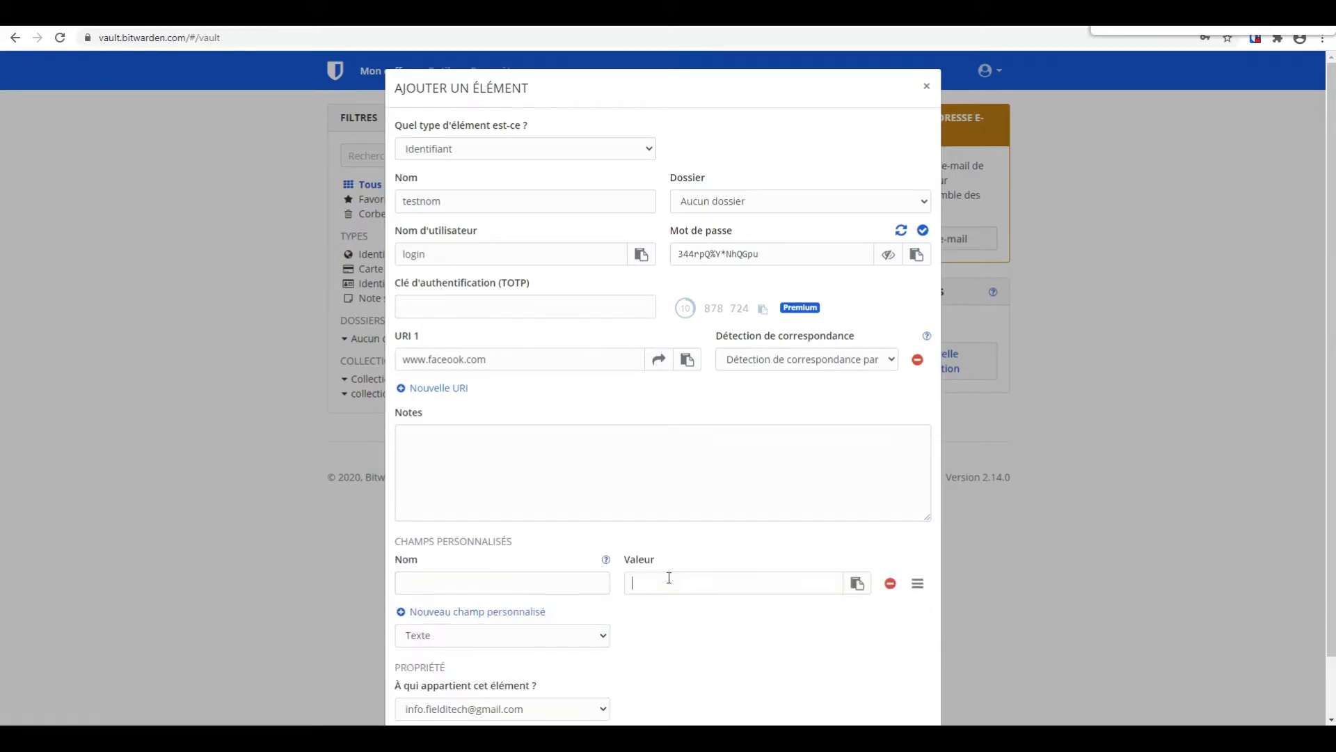
Step: Add a second custom field of type Masqué and fill in its hidden value
click(483, 625)
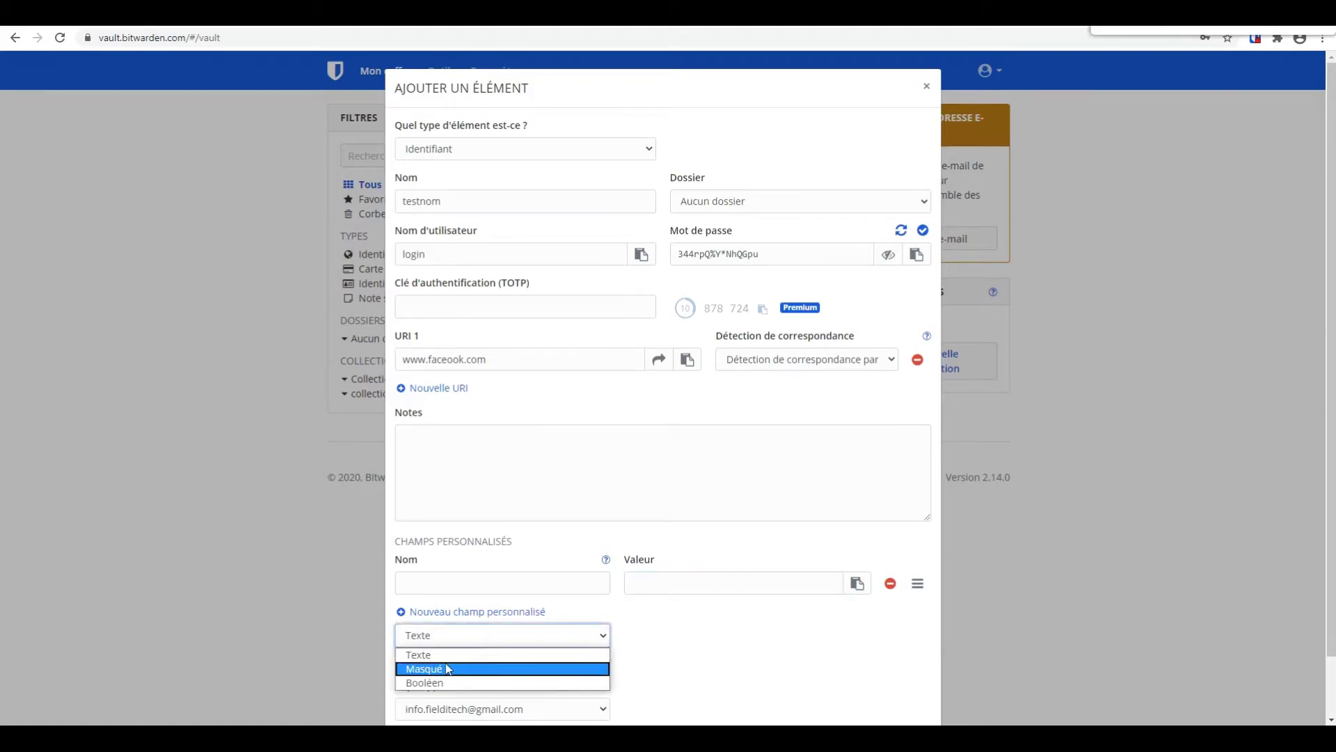
click(446, 667)
click(483, 612)
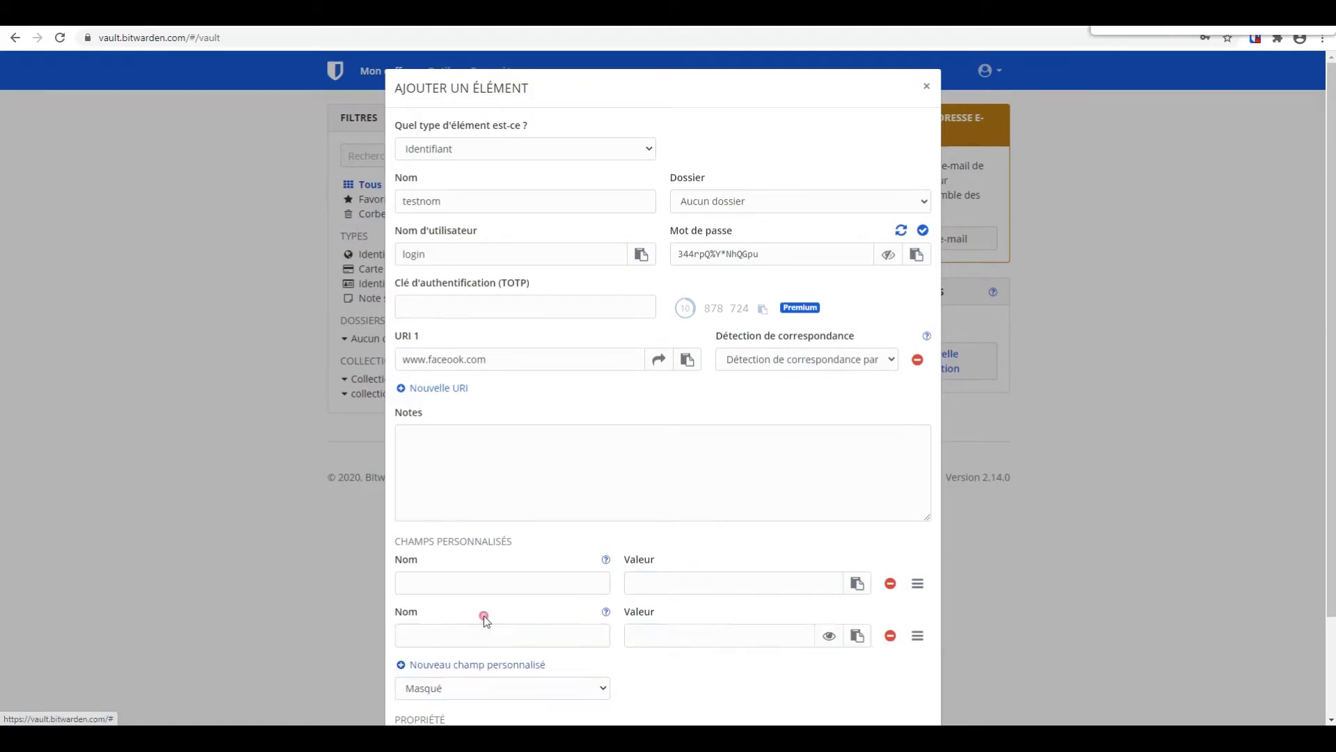
click(686, 639)
text(•••)
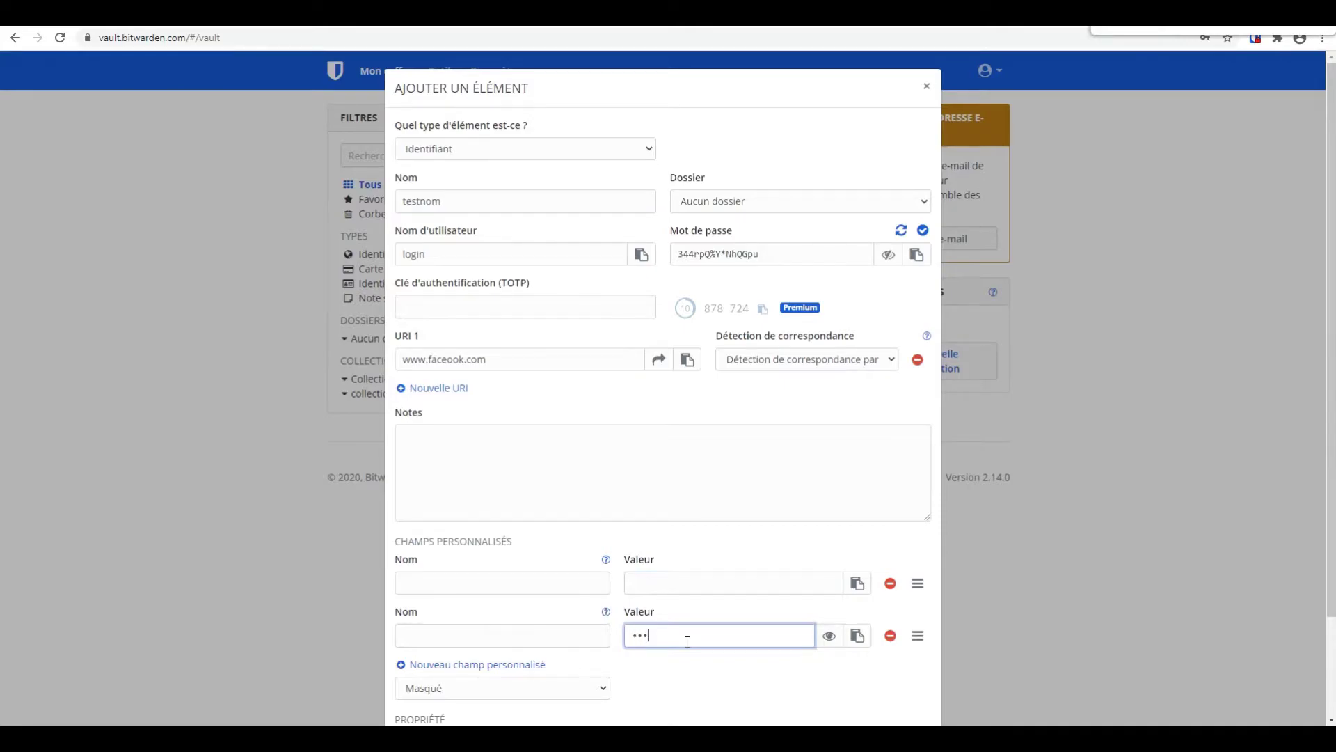
Step: Add a third custom field of type Booléen, leaving its name empty and its value unchecked, and save the item
click(514, 687)
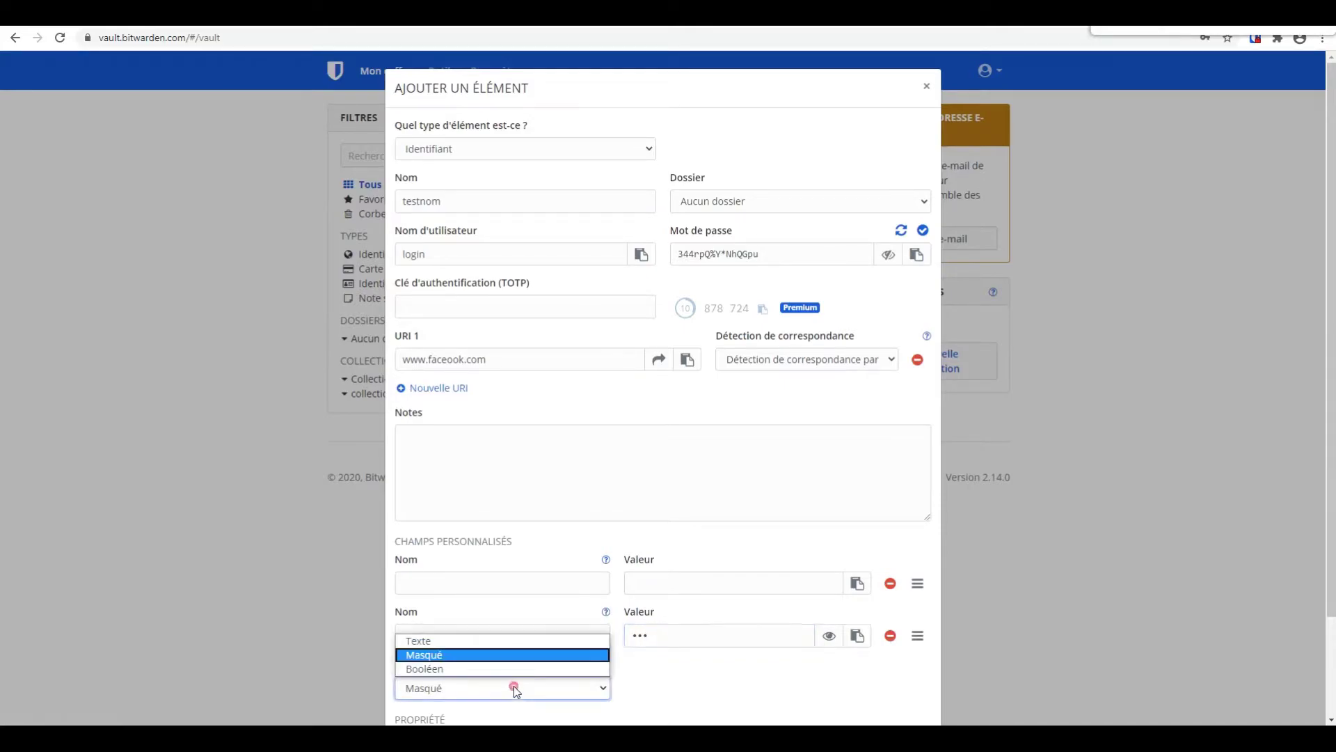
click(486, 669)
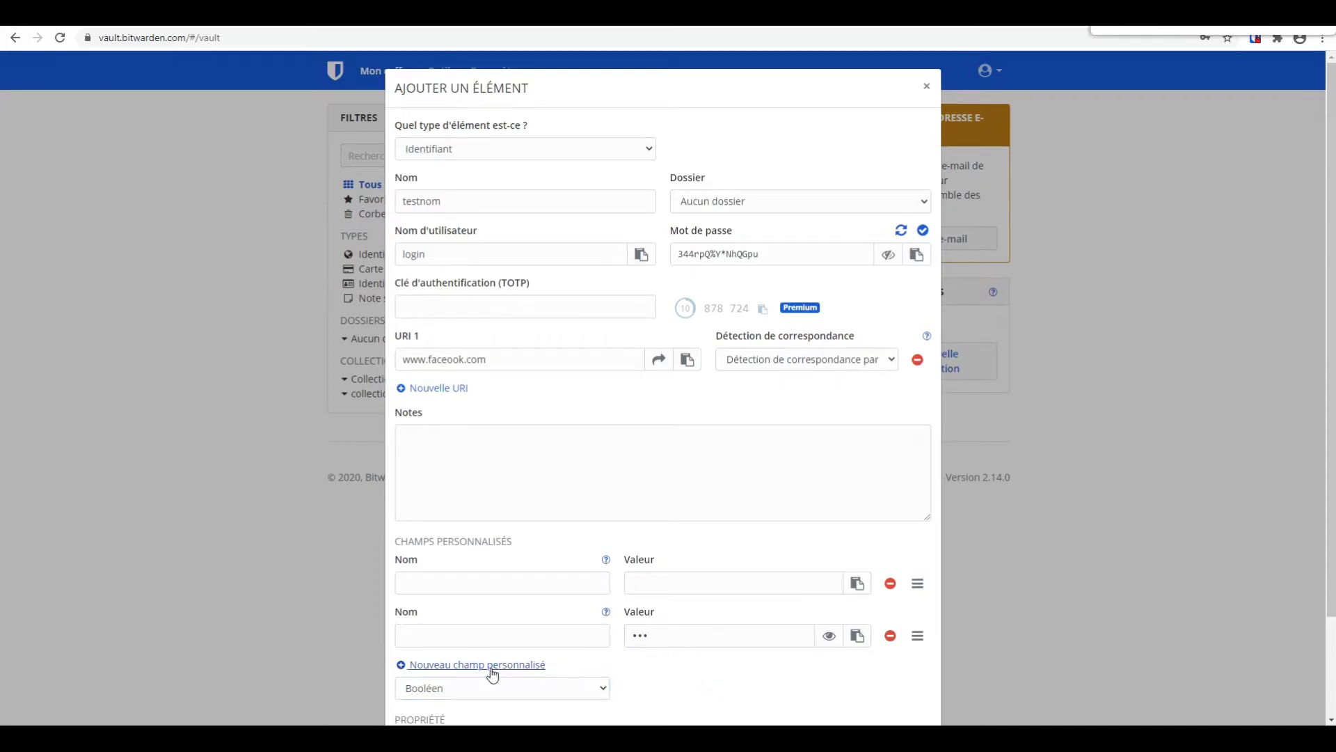
click(491, 668)
click(629, 689)
click(629, 689)
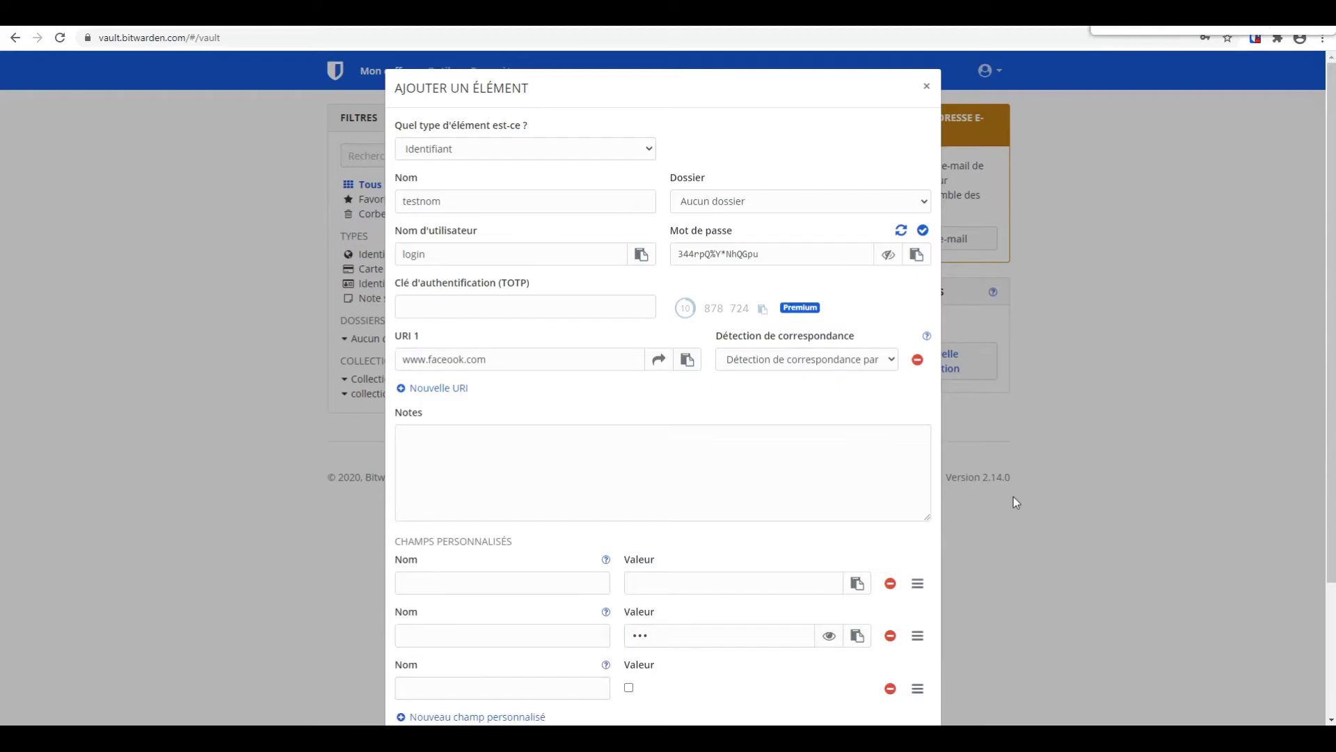
scroll(1329, 324, down, 3)
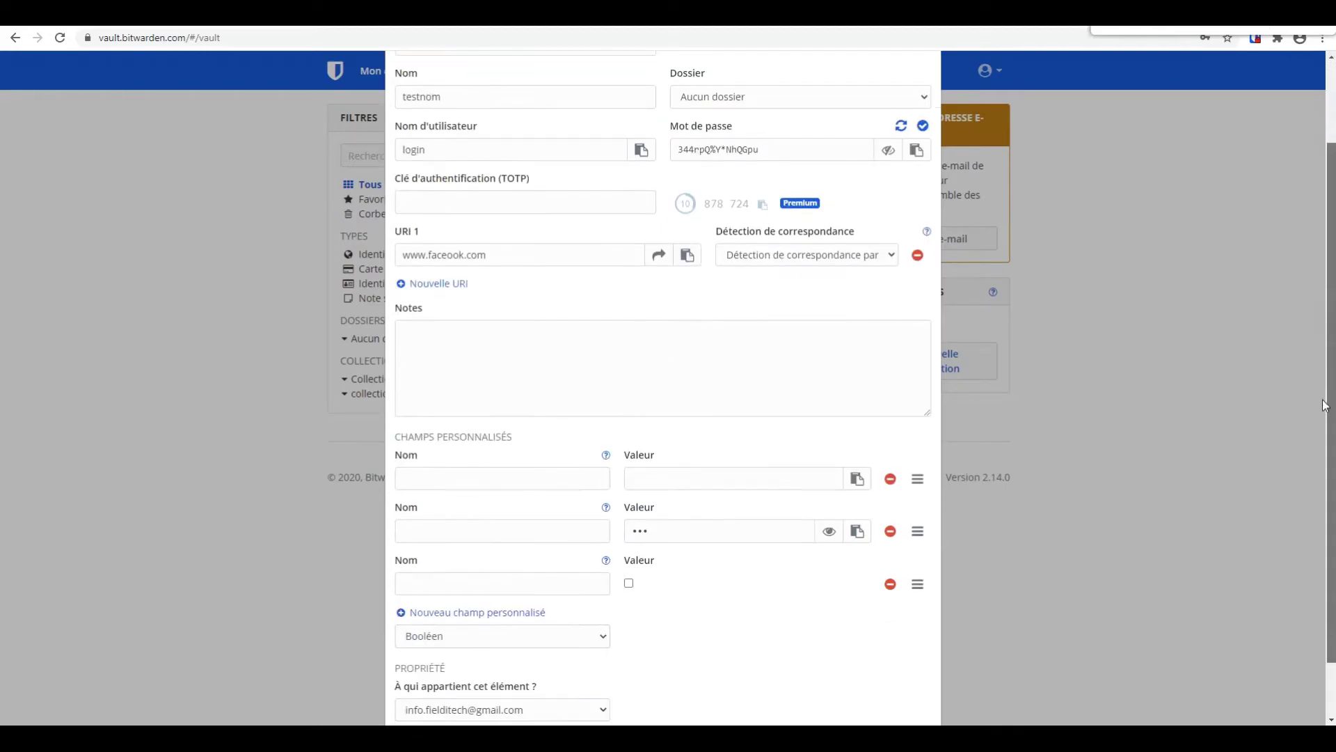
click(427, 687)
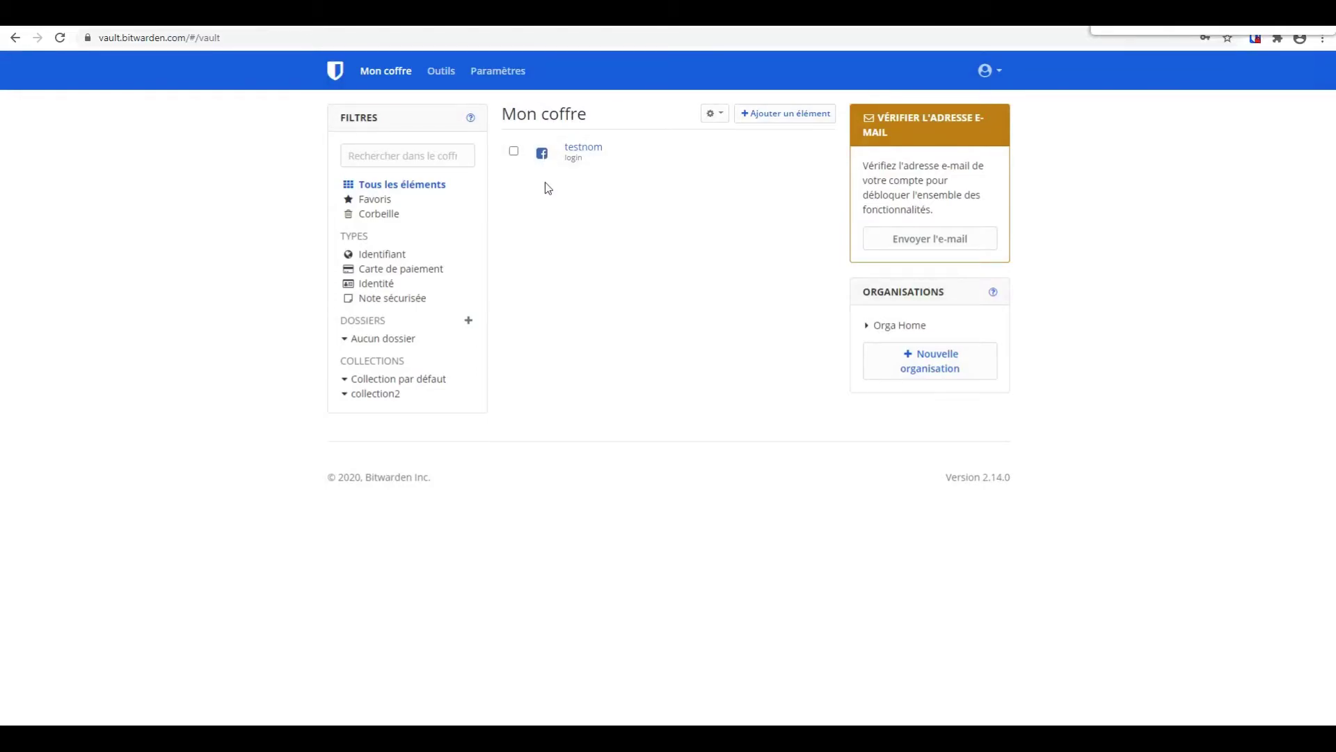
Step: Open the testnom item for editing, overwrite its password with a newly generated one and save it
click(582, 146)
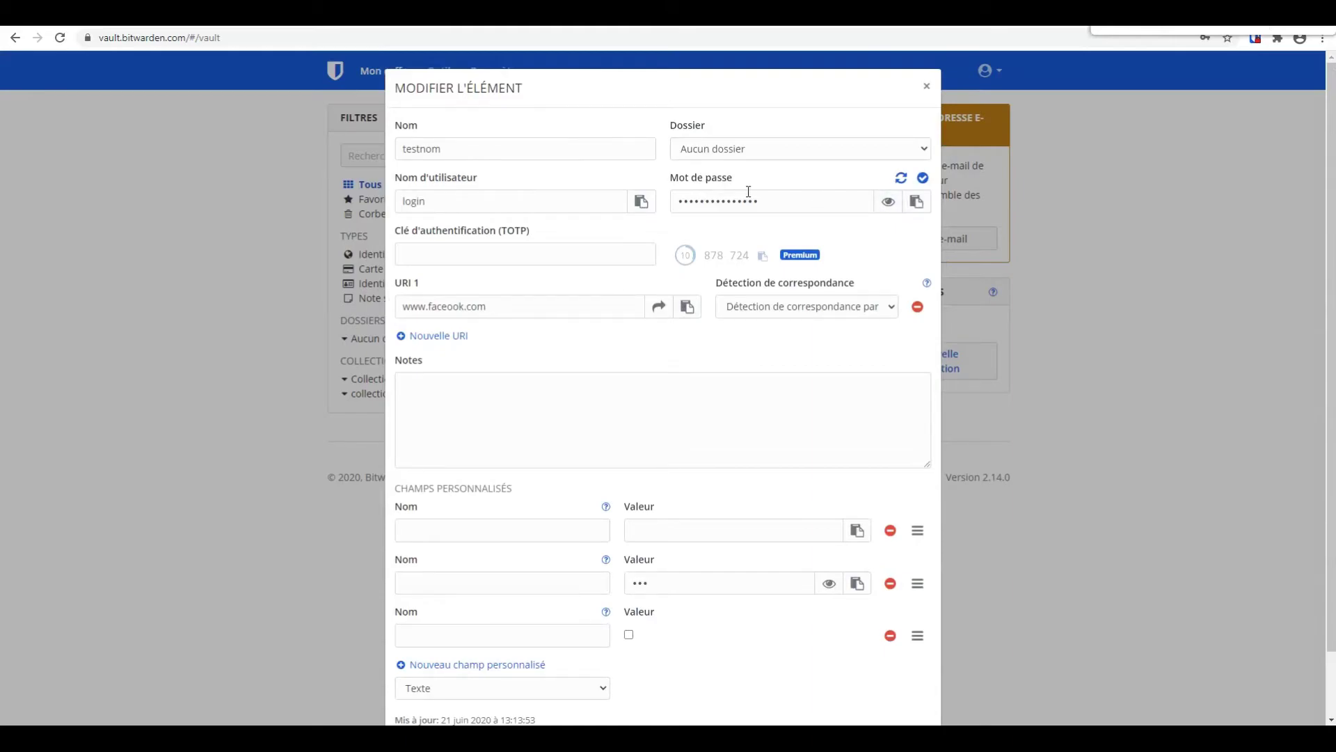
click(902, 178)
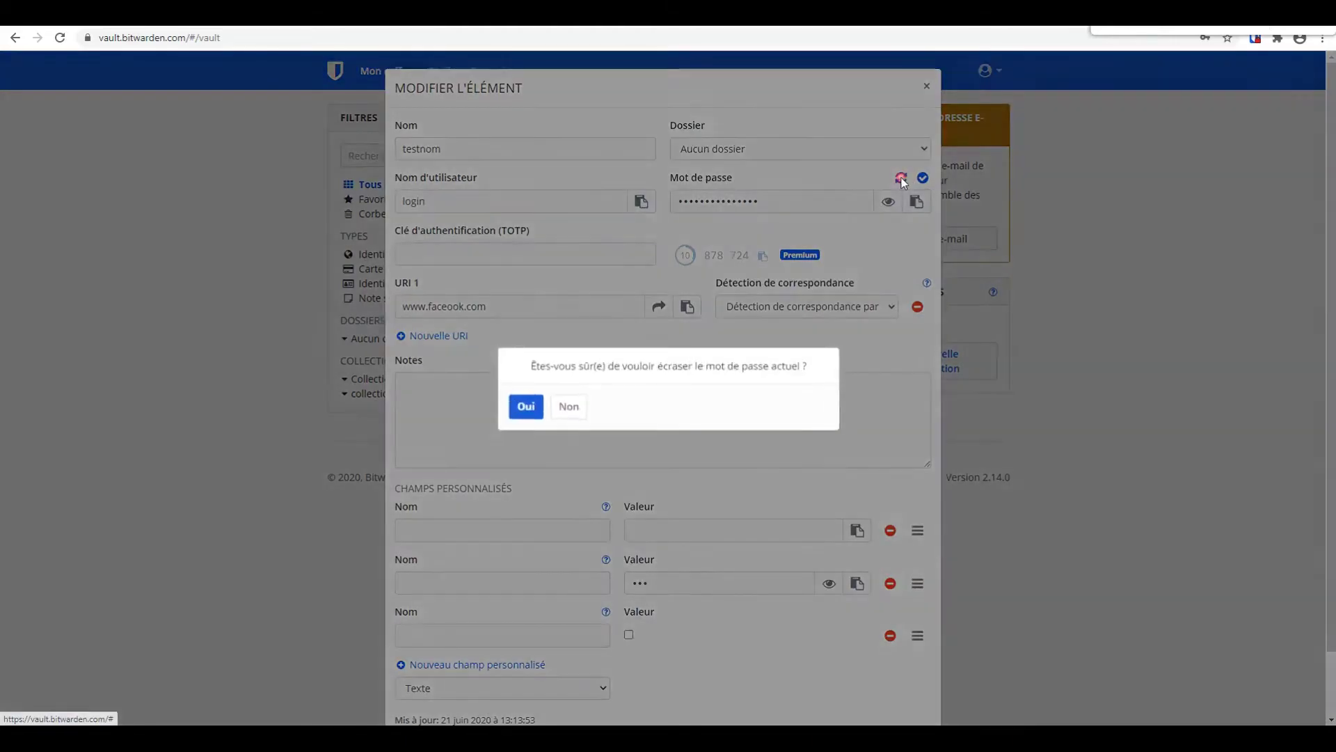
click(531, 407)
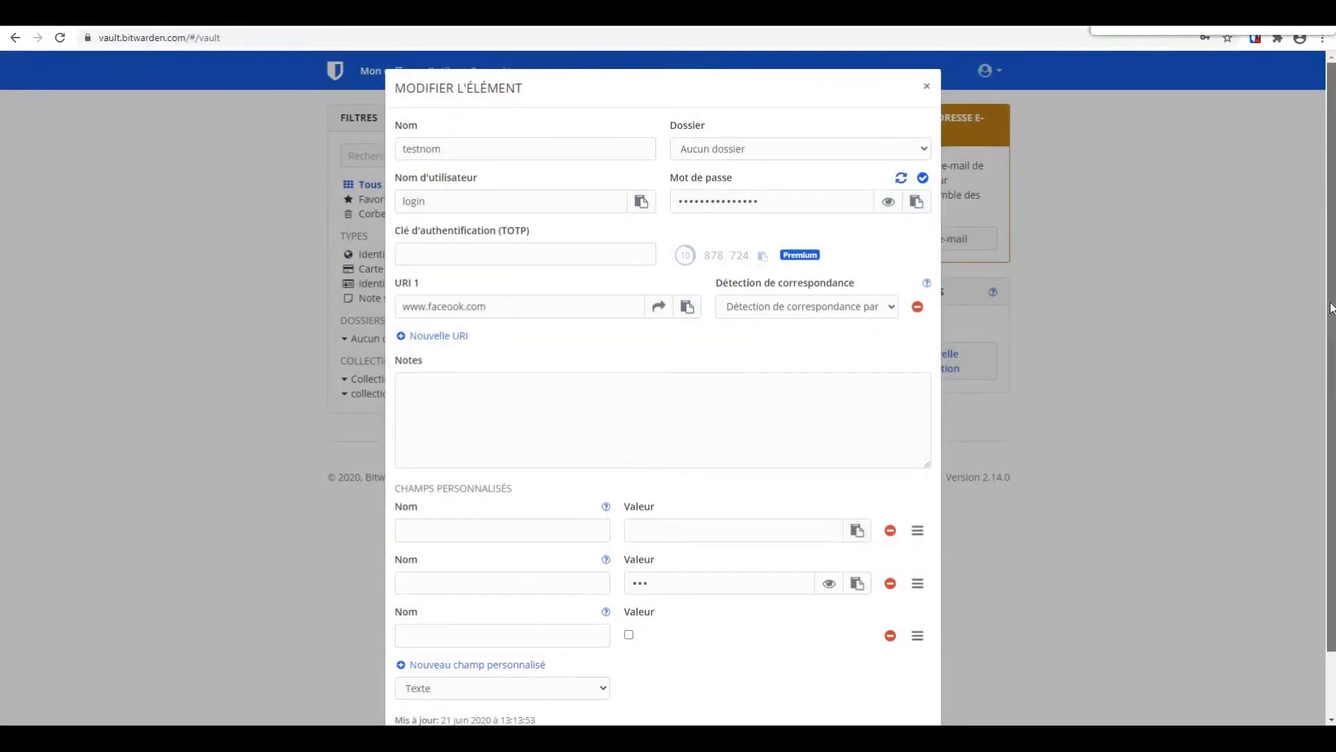
drag(1327, 303, 1319, 385)
click(431, 687)
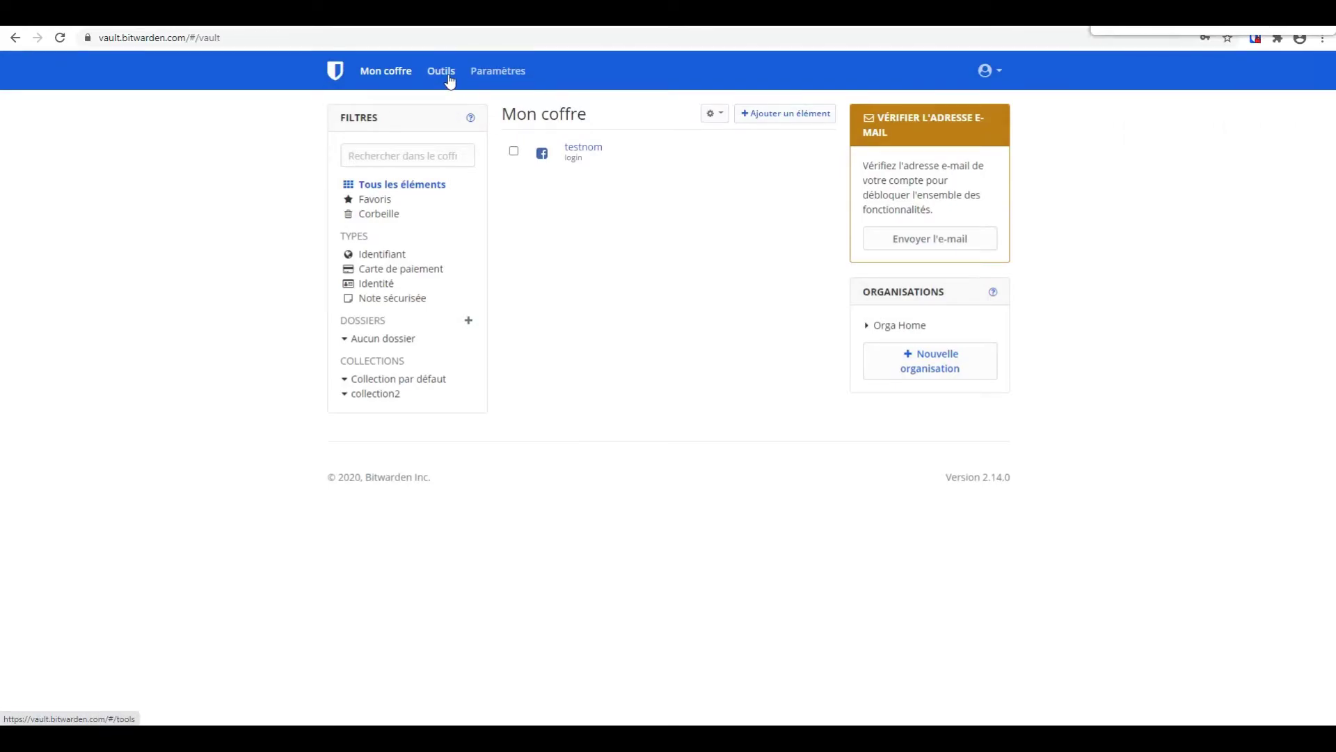
Step: Open the password generator and preview the Phrase de passe type before switching back to Mot de passe
click(450, 78)
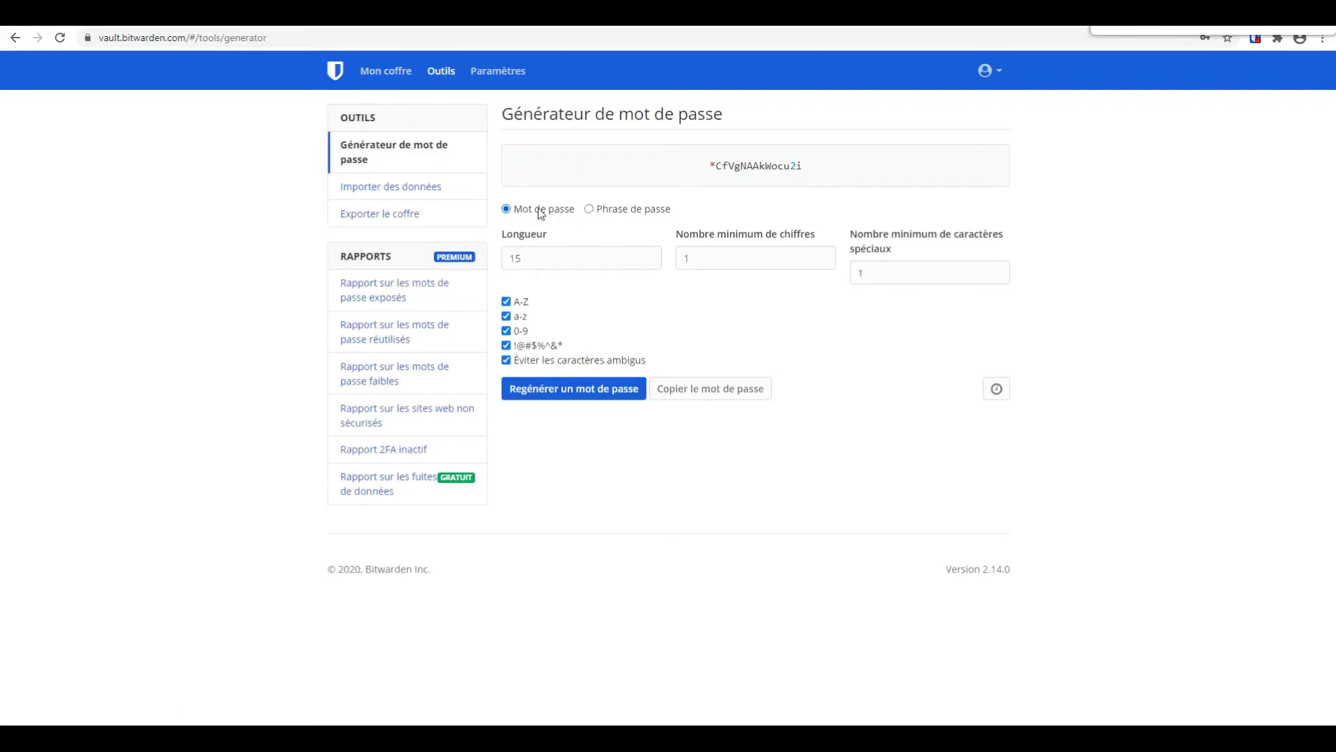
click(600, 210)
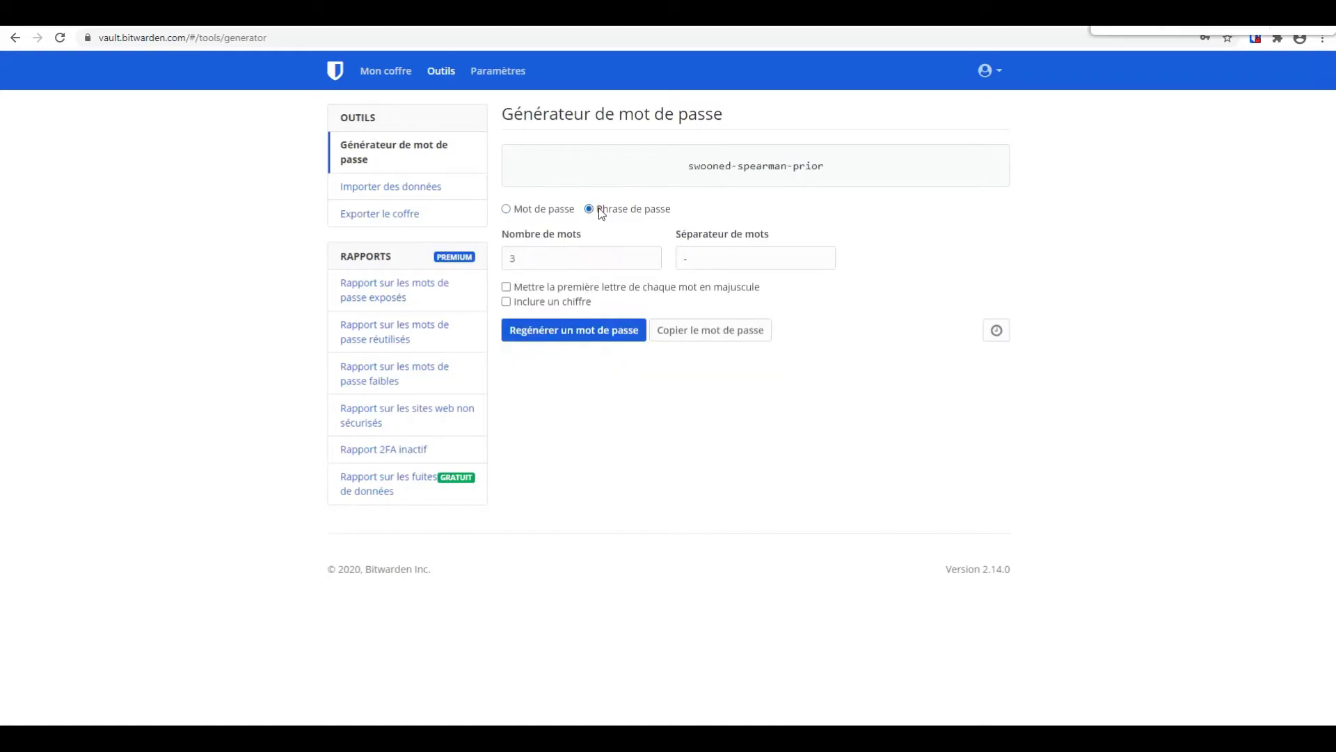
click(506, 209)
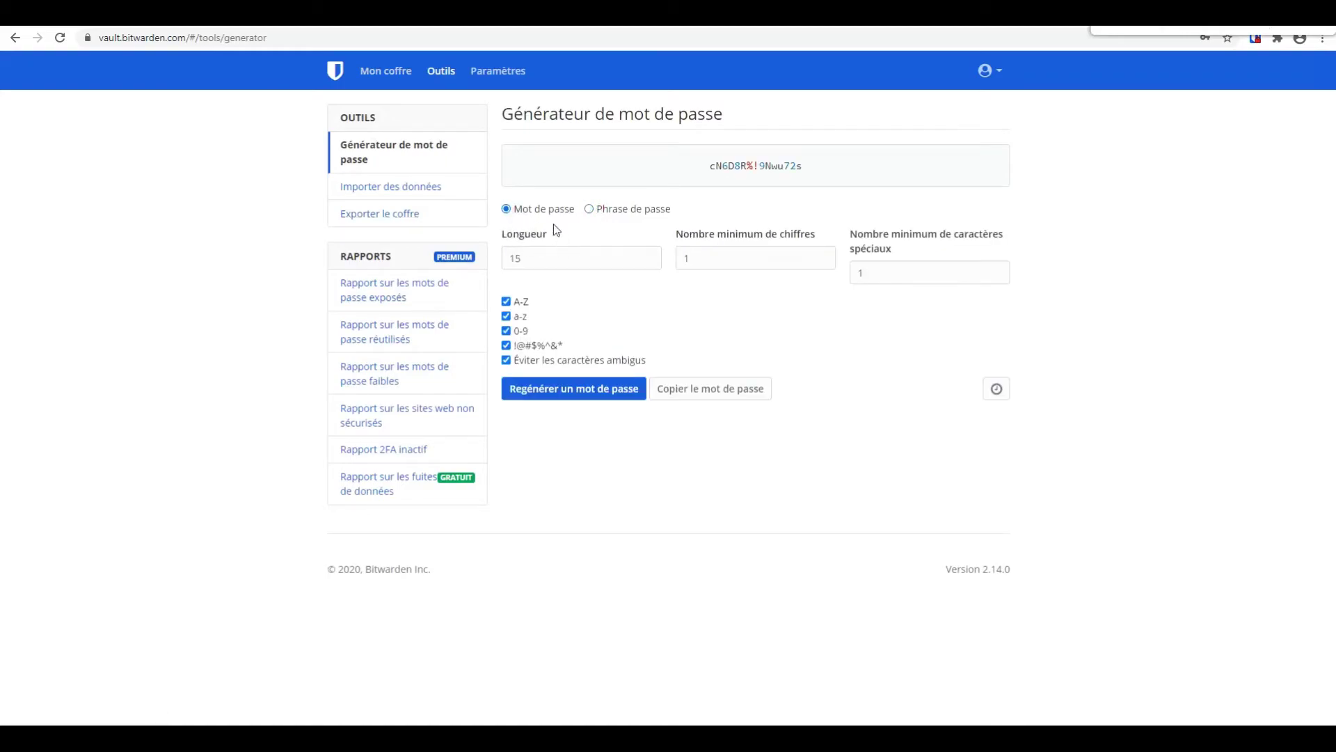
Step: Review the generator's length, minimum digits and minimum special characters settings without changing them, and view the password history
click(543, 257)
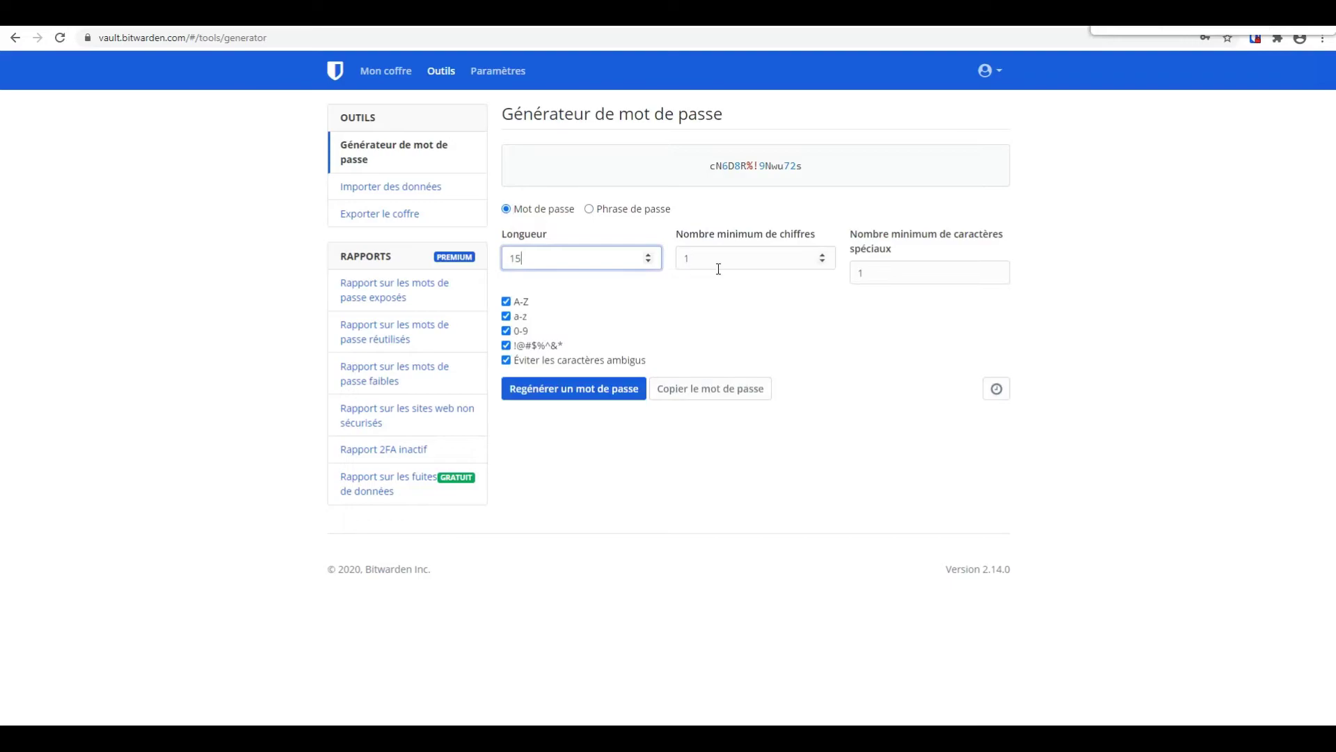
click(735, 255)
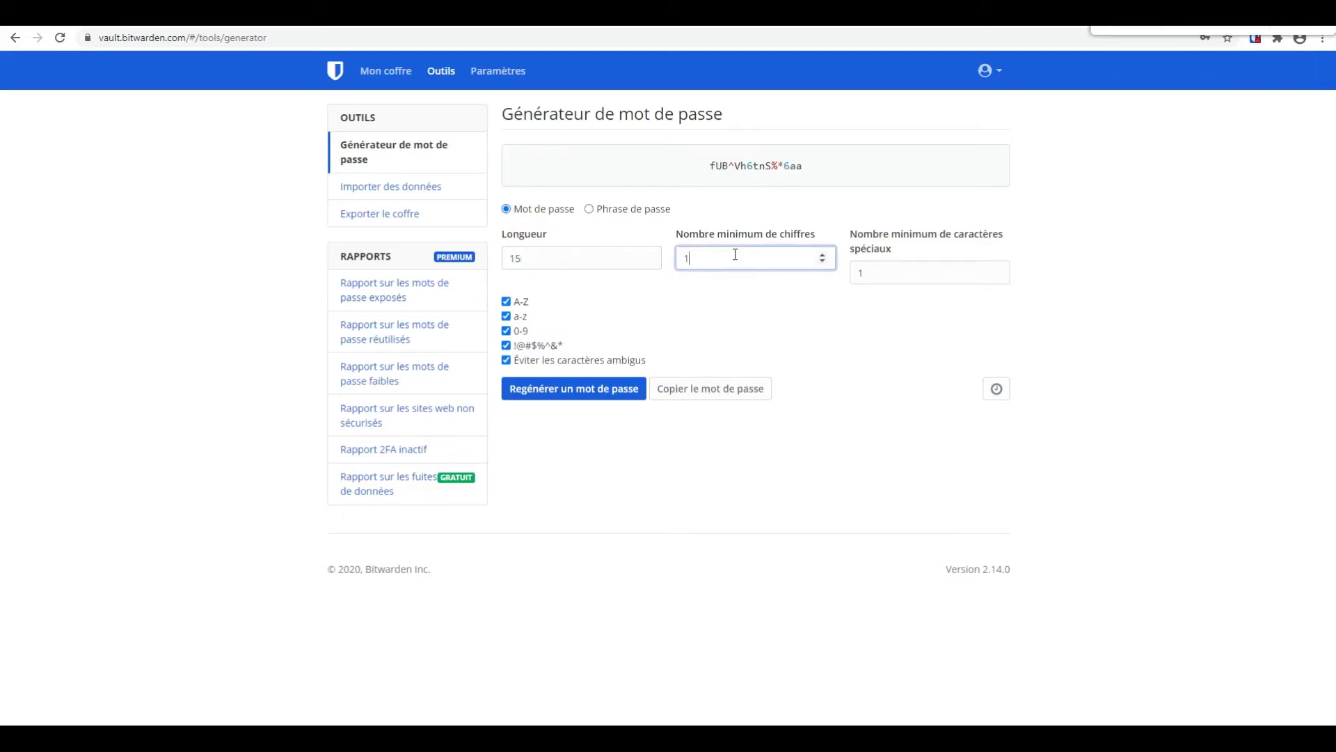
click(888, 271)
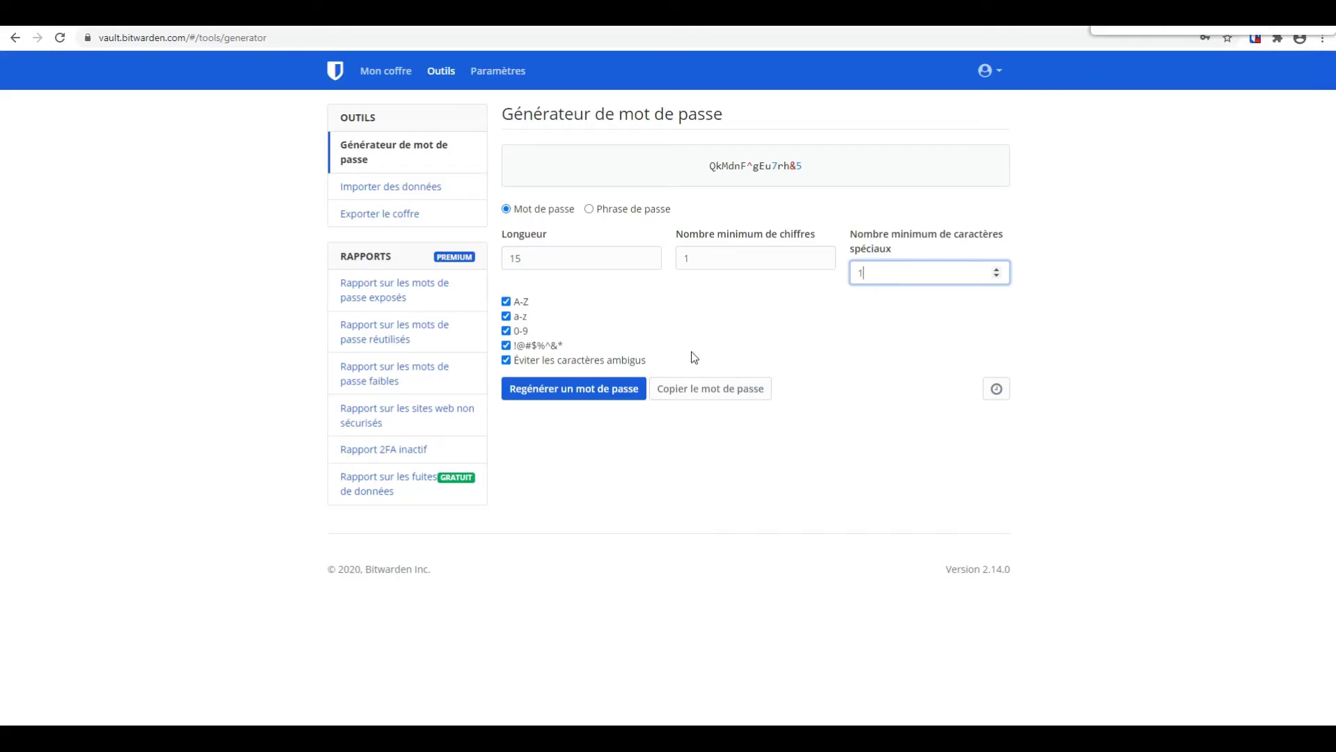
click(1005, 391)
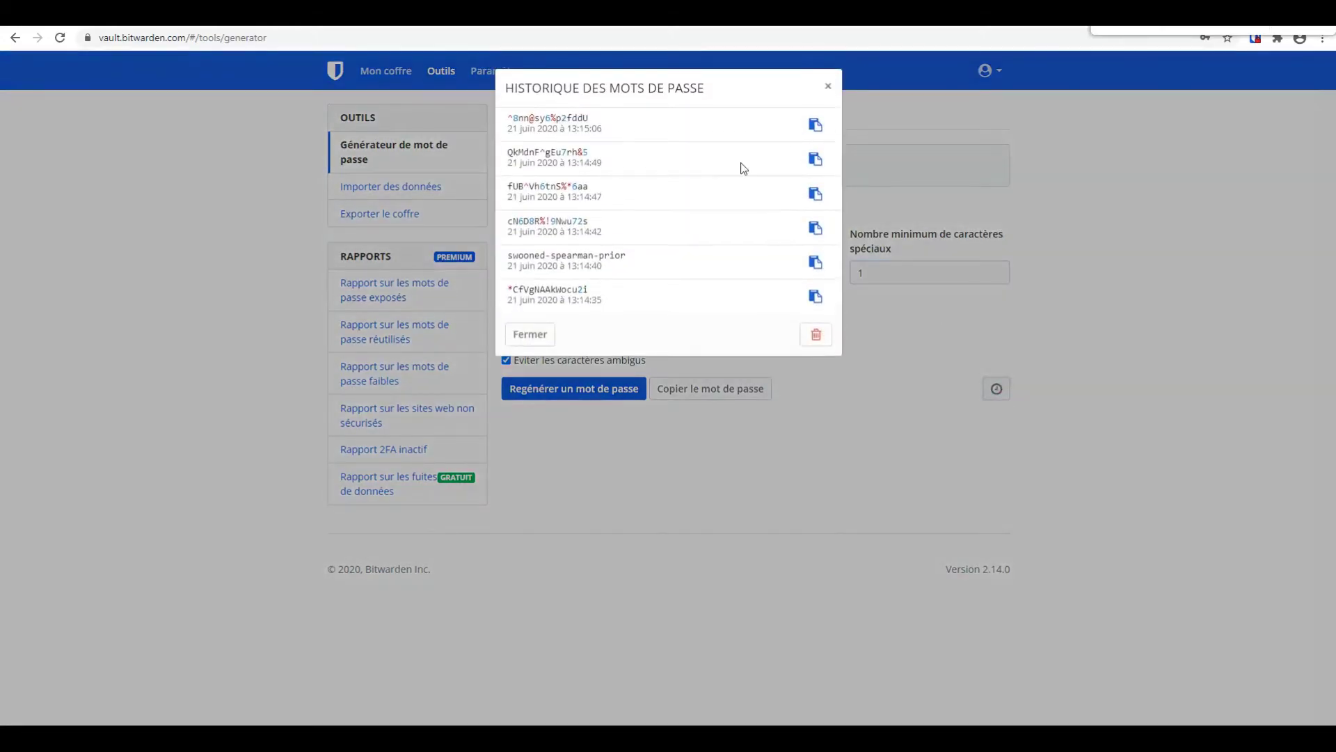
click(828, 87)
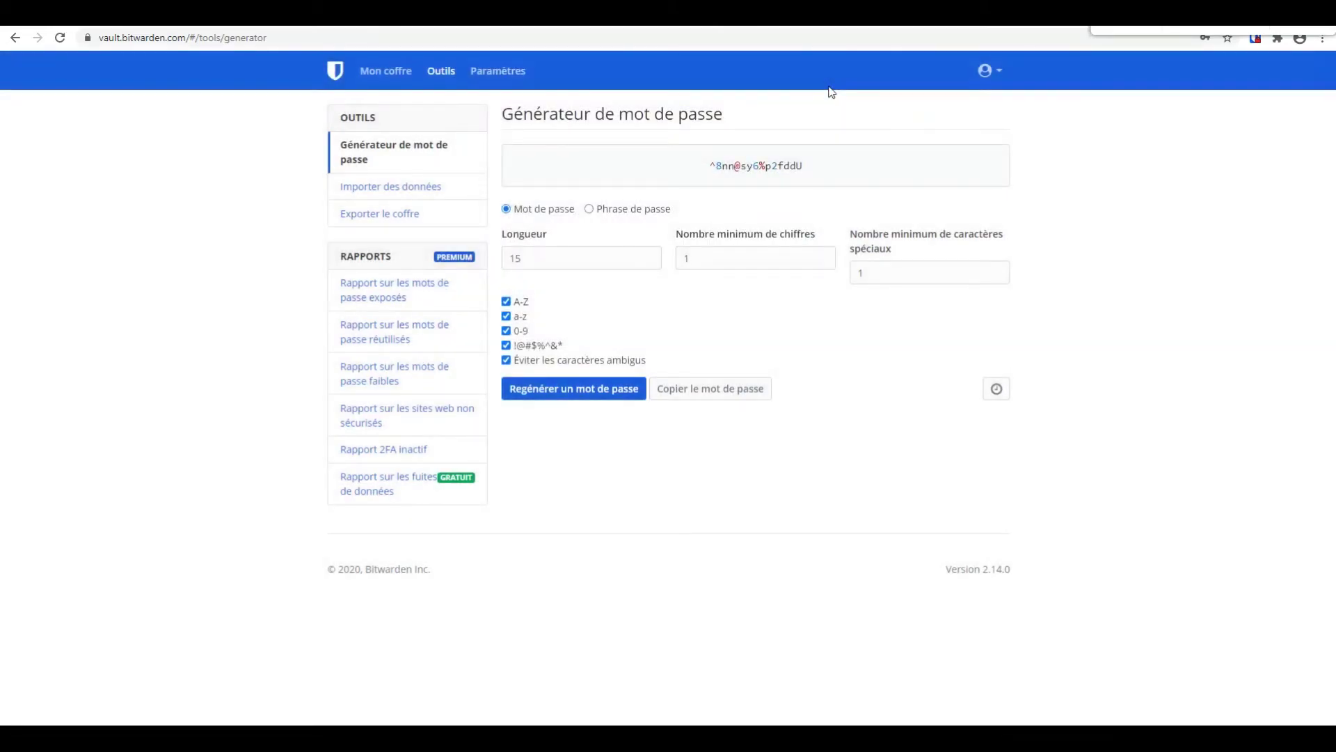
Step: Examine the vault export page, reviewing the file format choices while keeping .json and leaving the master password field empty
click(380, 213)
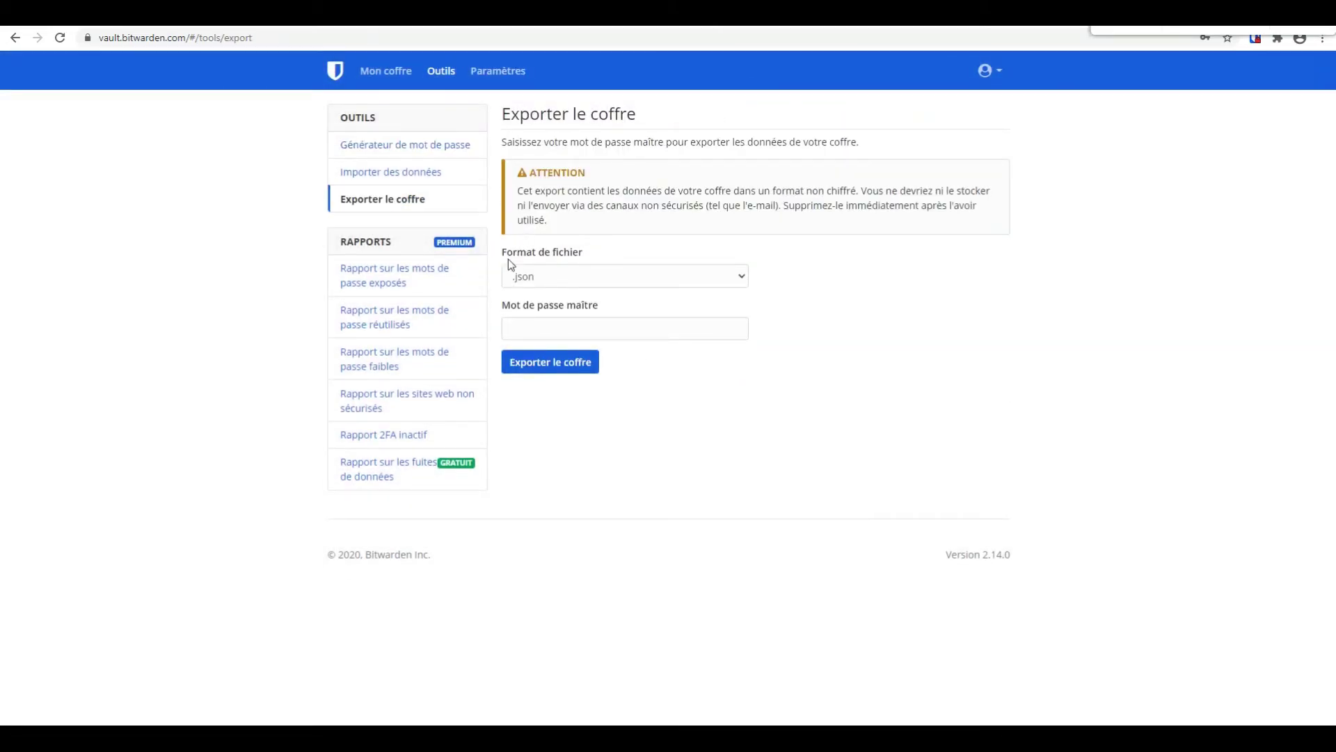
click(538, 277)
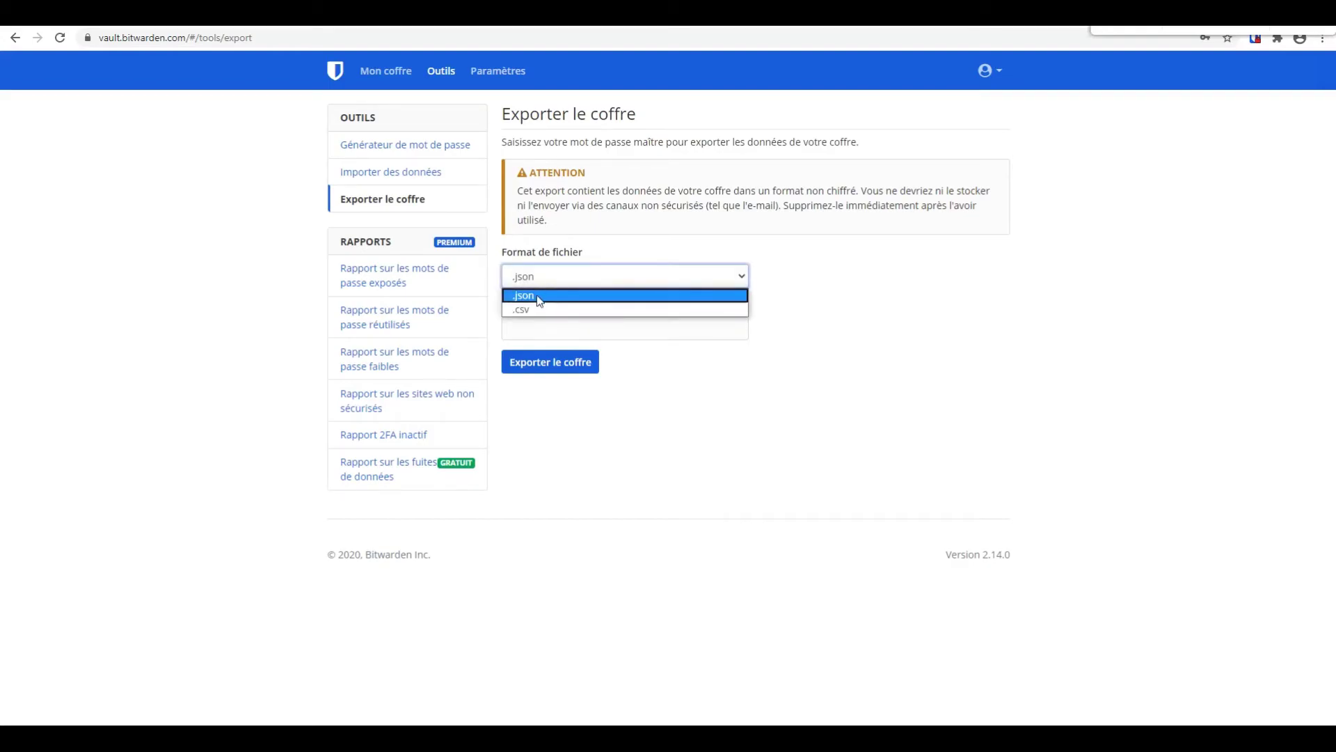
click(836, 313)
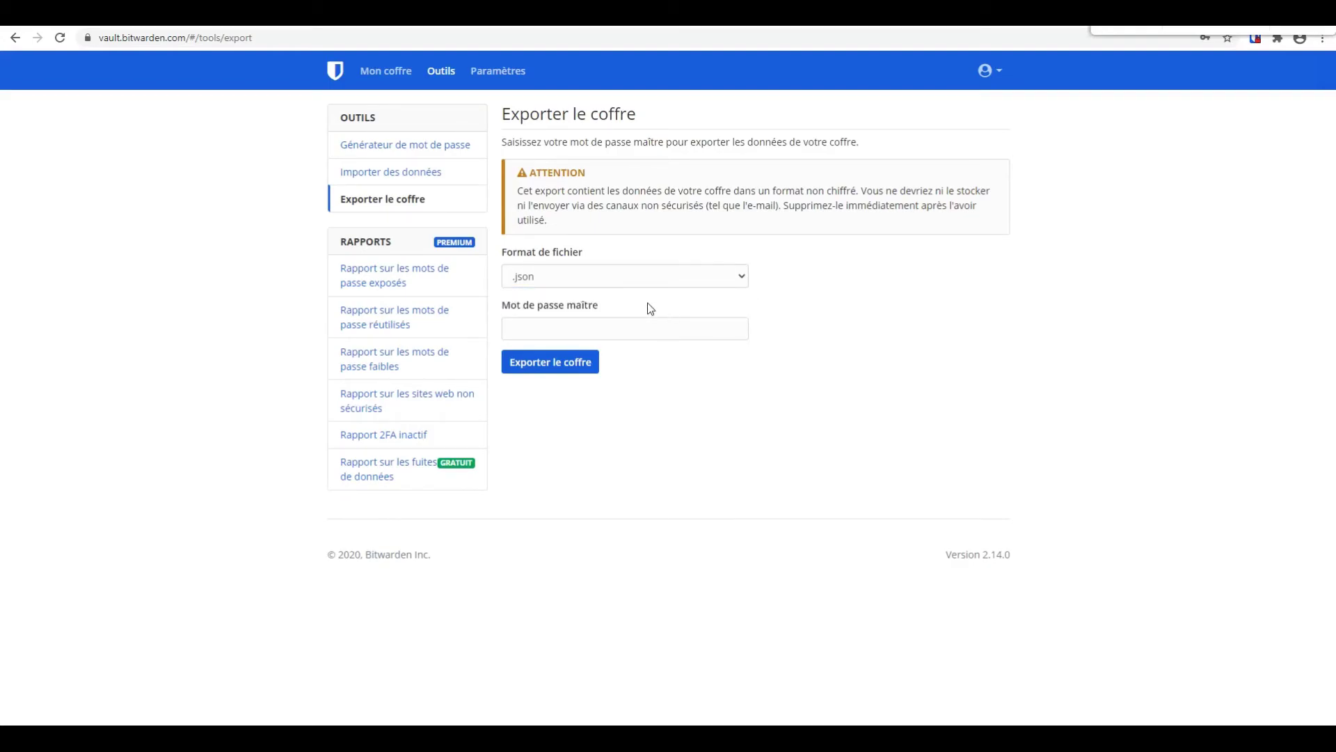
click(540, 321)
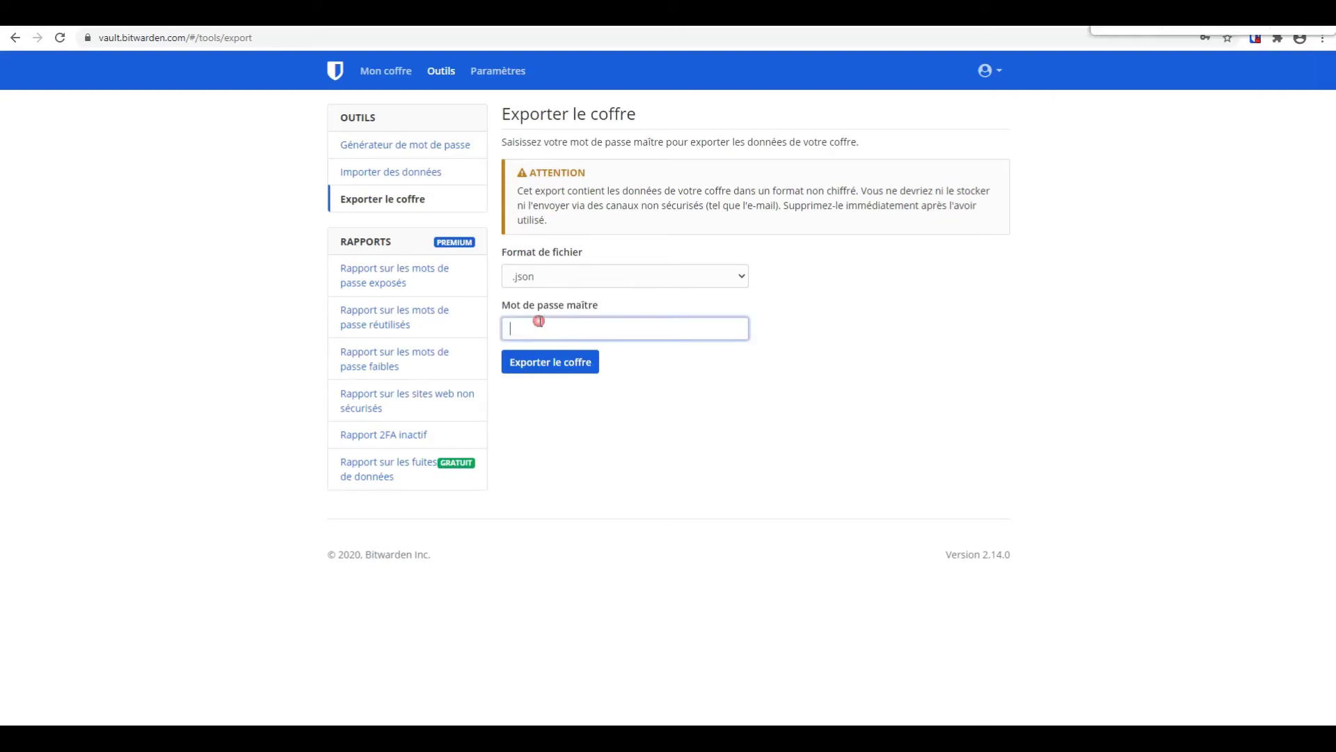
Step: Review the full list of supported data import formats without choosing one, and return to the vault's item list
click(425, 171)
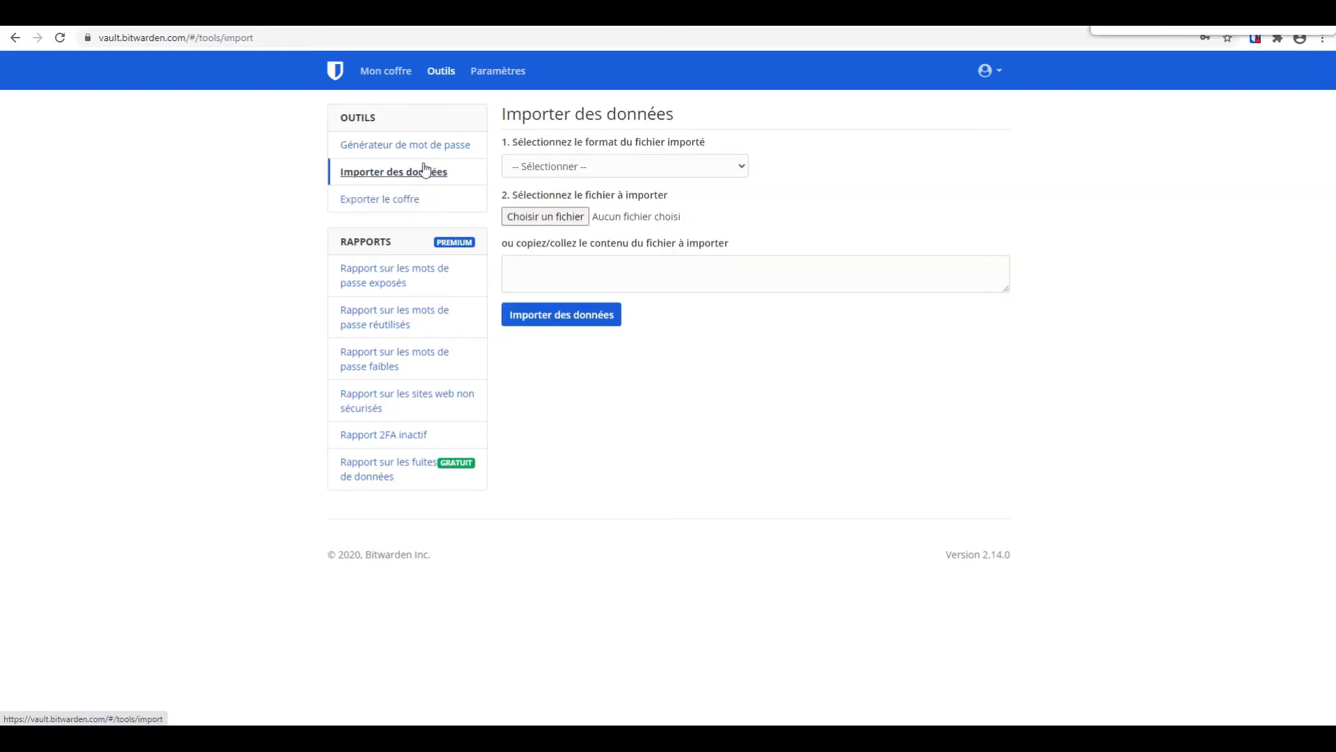
click(726, 169)
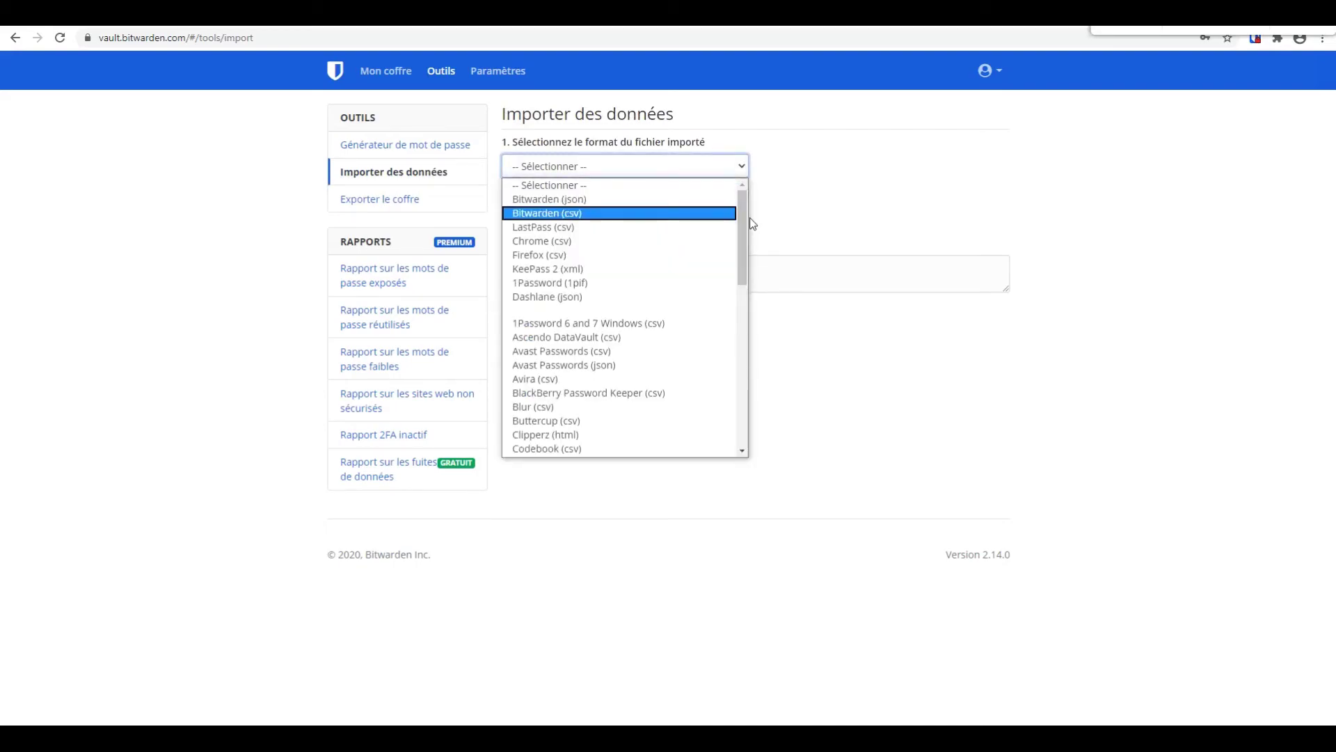
drag(744, 219, 745, 394)
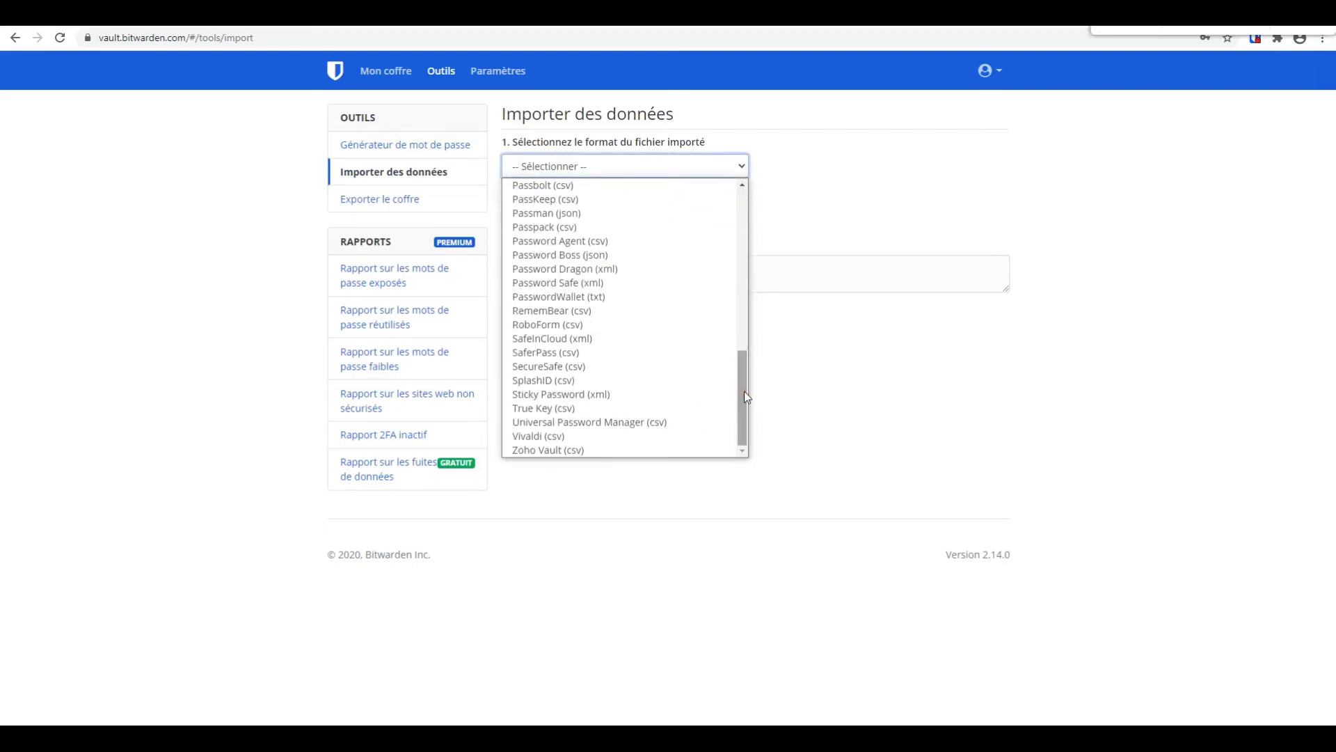
click(835, 446)
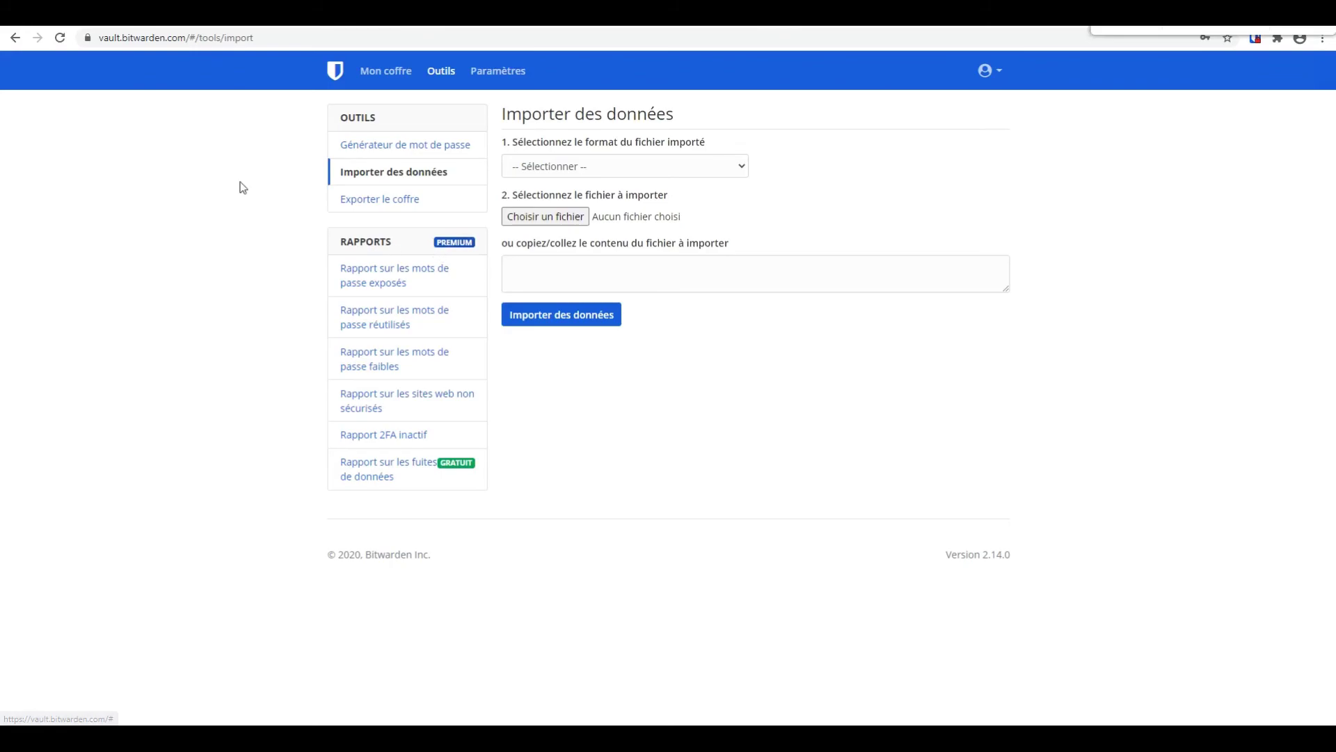
click(387, 71)
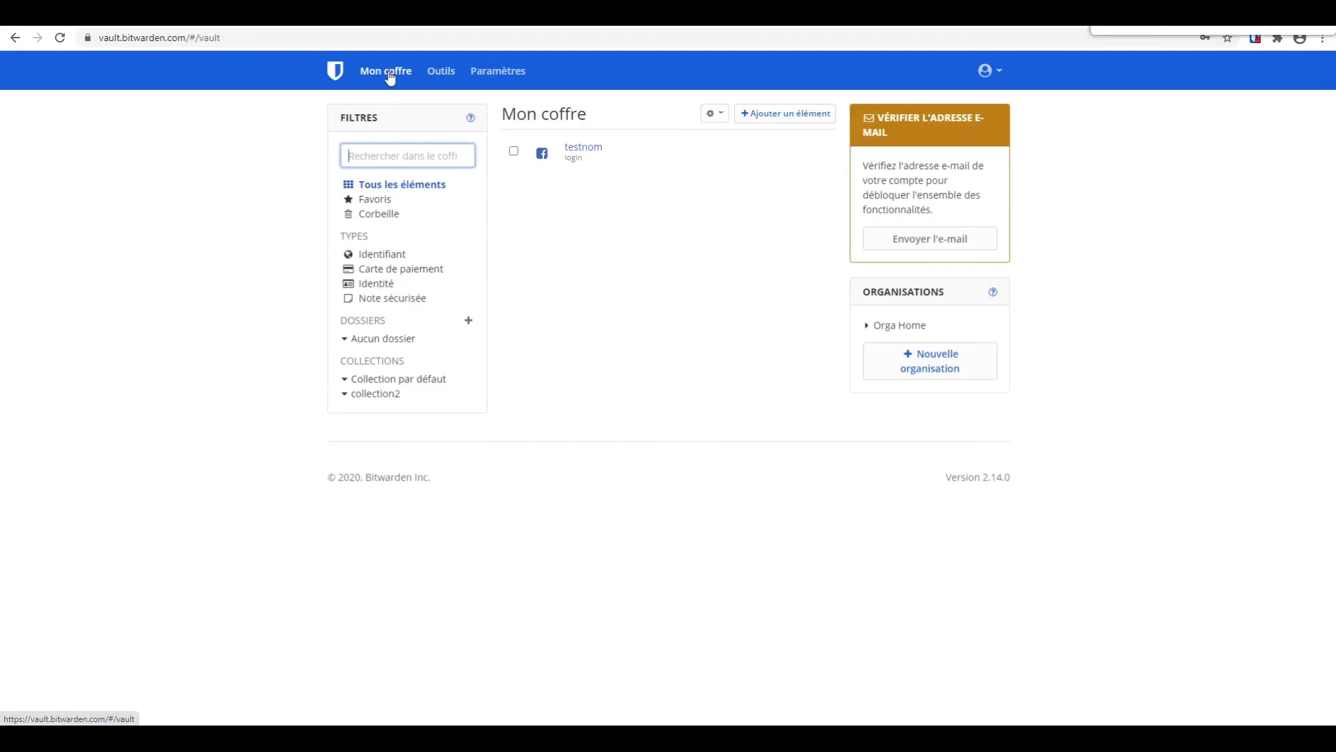
click(561, 259)
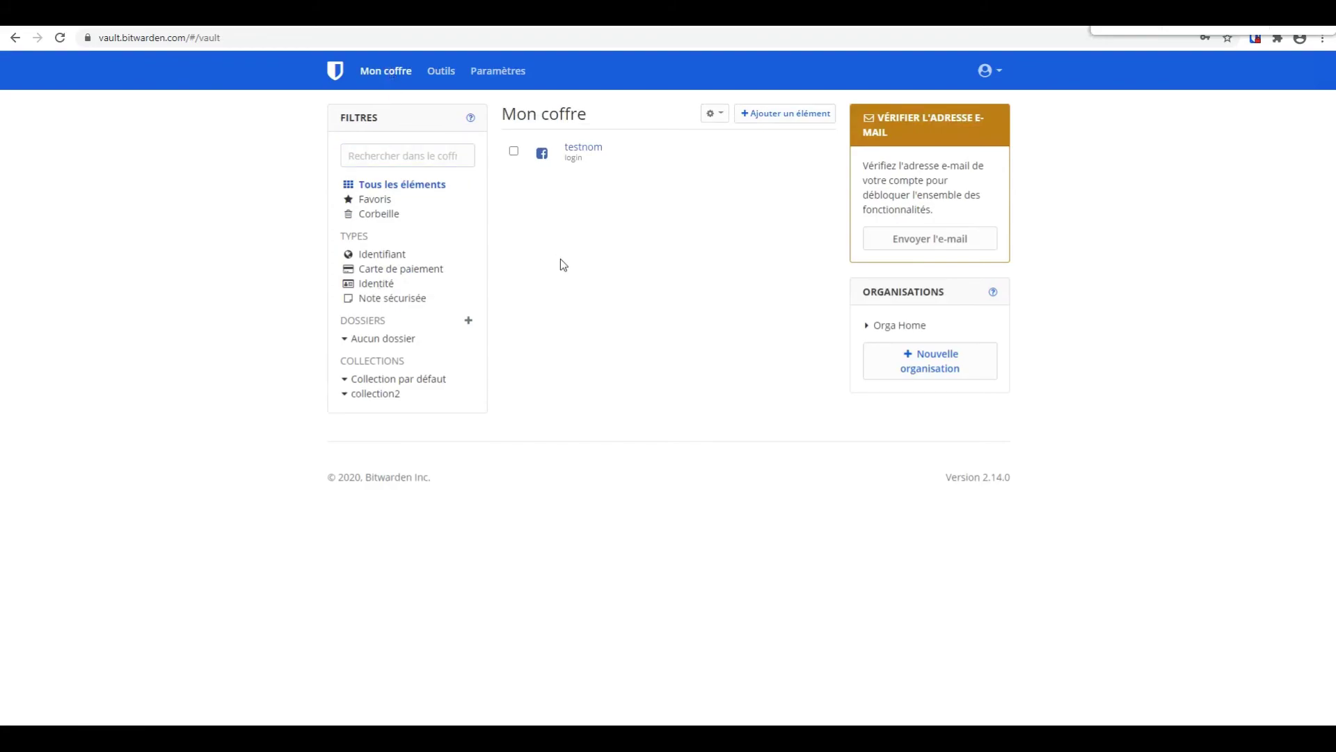